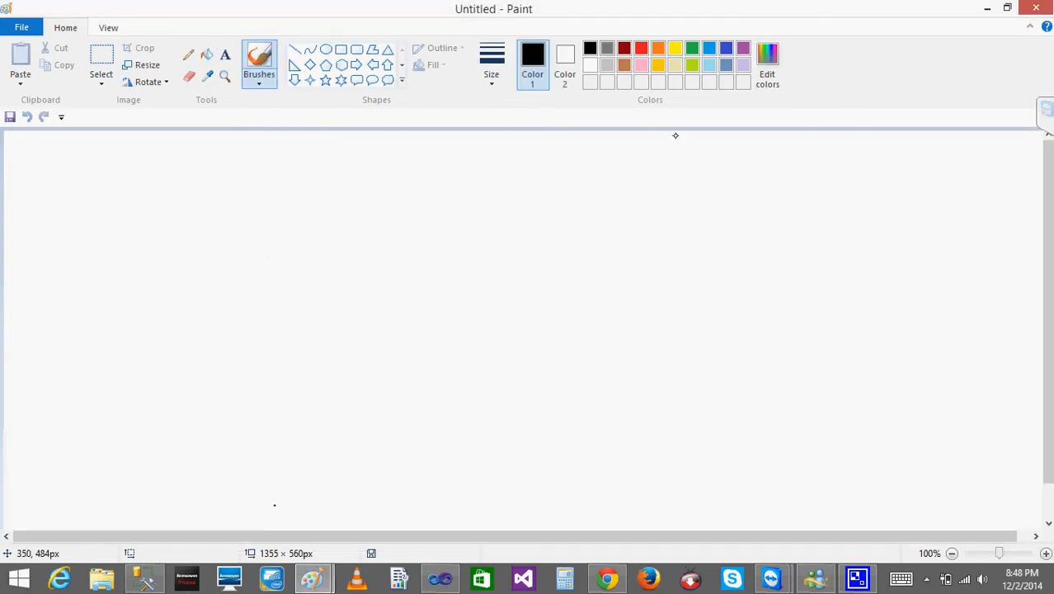
Sketch a box labelled "Rpt" containing the entries "DSou" and "Dset", with an arrow leading out from each entry.
{"action": "left_click", "coordinate": [621, 172]}
{"action": "left_click", "coordinate": [598, 176]}
{"action": "mouse_move", "coordinate": [271, 176]}
{"action": "left_mouse_down"}
{"action": "mouse_move", "coordinate": [252, 286]}
{"action": "mouse_move", "coordinate": [402, 182]}
{"action": "mouse_move", "coordinate": [217, 263]}
{"action": "left_mouse_up"}
{"action": "mouse_move", "coordinate": [275, 143]}
{"action": "left_mouse_down"}
{"action": "mouse_move", "coordinate": [289, 169]}
{"action": "mouse_move", "coordinate": [307, 150]}
{"action": "mouse_move", "coordinate": [341, 169]}
{"action": "mouse_move", "coordinate": [346, 156]}
{"action": "left_mouse_up"}
{"action": "left_click_drag", "start_coordinate": [290, 207], "coordinate": [372, 212]}
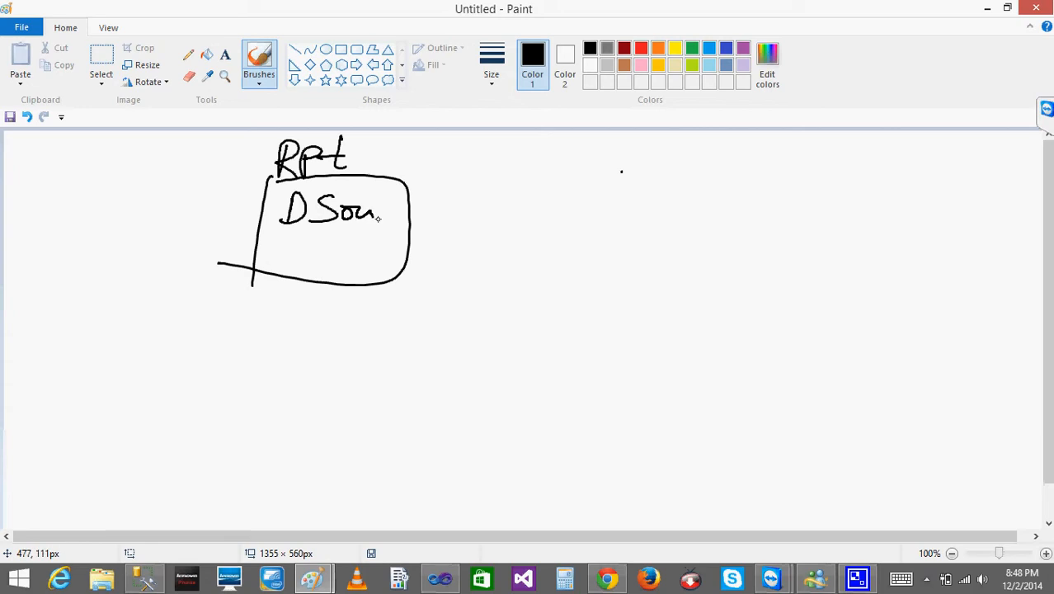
{"action": "left_click_drag", "start_coordinate": [293, 236], "coordinate": [293, 260]}
{"action": "left_click_drag", "start_coordinate": [294, 236], "coordinate": [290, 260]}
{"action": "left_click_drag", "start_coordinate": [334, 239], "coordinate": [314, 259]}
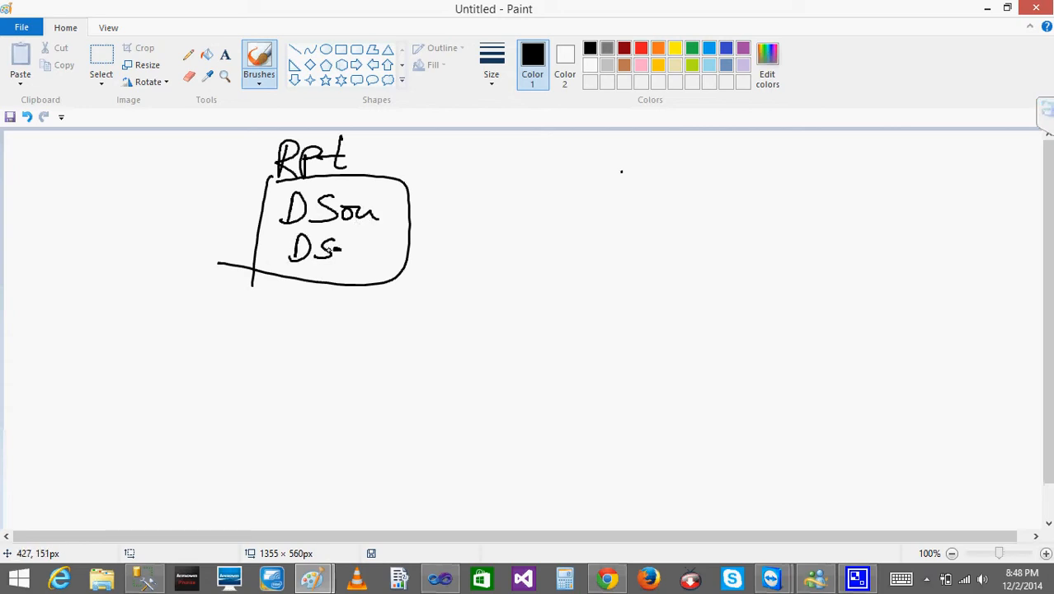
{"action": "mouse_move", "coordinate": [352, 222]}
{"action": "left_mouse_down"}
{"action": "mouse_move", "coordinate": [364, 257]}
{"action": "mouse_move", "coordinate": [365, 239]}
{"action": "mouse_move", "coordinate": [434, 211]}
{"action": "mouse_move", "coordinate": [422, 221]}
{"action": "left_mouse_up"}
{"action": "mouse_move", "coordinate": [368, 249]}
{"action": "left_mouse_down"}
{"action": "mouse_move", "coordinate": [433, 251]}
{"action": "mouse_move", "coordinate": [423, 262]}
{"action": "left_mouse_up"}
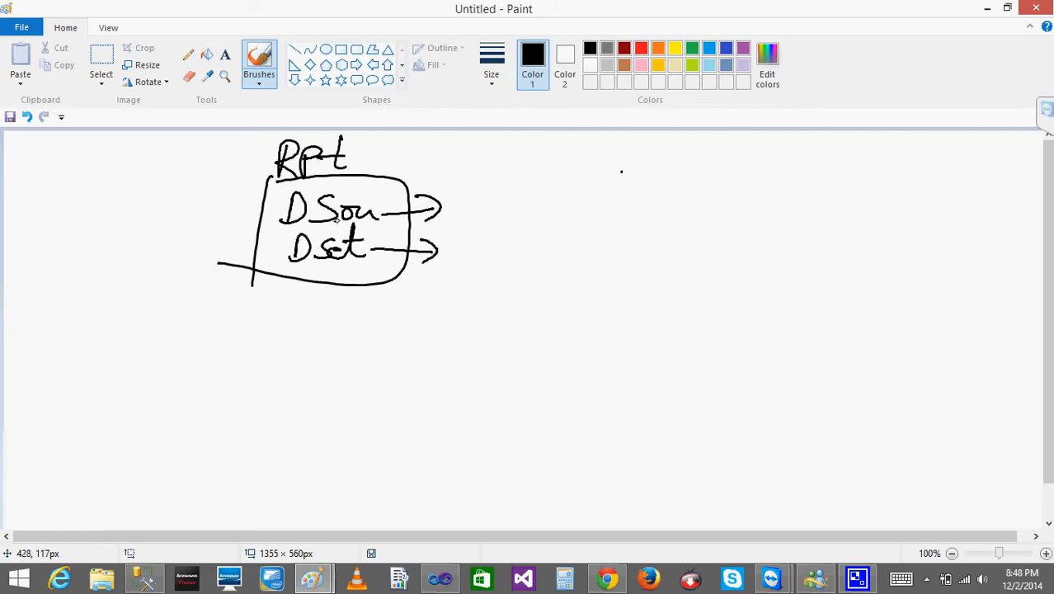
Number the first report heading 1 and write a second "Rpt" heading beside it on the canvas.
{"action": "left_click_drag", "start_coordinate": [369, 147], "coordinate": [370, 170]}
{"action": "left_click_drag", "start_coordinate": [559, 146], "coordinate": [557, 171]}
{"action": "left_click_drag", "start_coordinate": [558, 148], "coordinate": [577, 171]}
{"action": "mouse_move", "coordinate": [593, 149]}
{"action": "left_mouse_down"}
{"action": "mouse_move", "coordinate": [584, 178]}
{"action": "mouse_move", "coordinate": [600, 160]}
{"action": "left_mouse_up"}
{"action": "left_click_drag", "start_coordinate": [617, 139], "coordinate": [619, 171]}
{"action": "left_click_drag", "start_coordinate": [601, 161], "coordinate": [636, 159]}
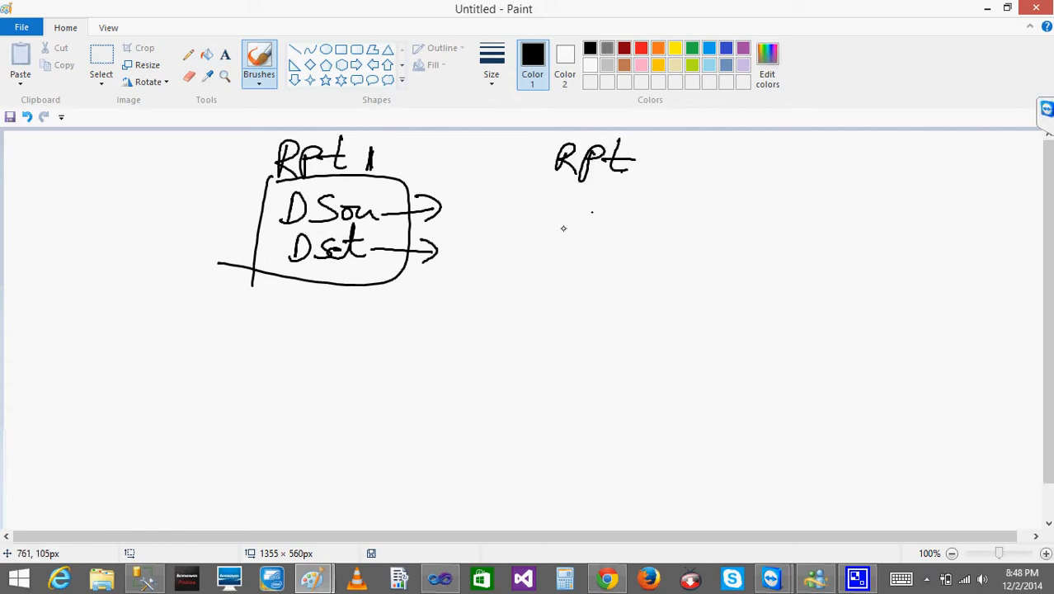
Number the second heading 2 and draw its box containing "DSou" and "Dset", with an arrow into the box.
{"action": "left_click_drag", "start_coordinate": [561, 242], "coordinate": [558, 290]}
{"action": "mouse_move", "coordinate": [558, 213]}
{"action": "left_mouse_down"}
{"action": "mouse_move", "coordinate": [675, 209]}
{"action": "mouse_move", "coordinate": [541, 267]}
{"action": "mouse_move", "coordinate": [600, 243]}
{"action": "mouse_move", "coordinate": [581, 246]}
{"action": "left_mouse_up"}
{"action": "mouse_move", "coordinate": [620, 227]}
{"action": "left_mouse_down"}
{"action": "mouse_move", "coordinate": [607, 246]}
{"action": "mouse_move", "coordinate": [644, 253]}
{"action": "left_mouse_up"}
{"action": "mouse_move", "coordinate": [586, 255]}
{"action": "left_mouse_down"}
{"action": "mouse_move", "coordinate": [583, 274]}
{"action": "mouse_move", "coordinate": [605, 275]}
{"action": "left_mouse_up"}
{"action": "left_click_drag", "start_coordinate": [630, 253], "coordinate": [625, 276]}
{"action": "mouse_move", "coordinate": [614, 262]}
{"action": "left_mouse_down"}
{"action": "mouse_move", "coordinate": [645, 251]}
{"action": "mouse_move", "coordinate": [633, 280]}
{"action": "left_mouse_up"}
{"action": "left_click_drag", "start_coordinate": [628, 266], "coordinate": [658, 265]}
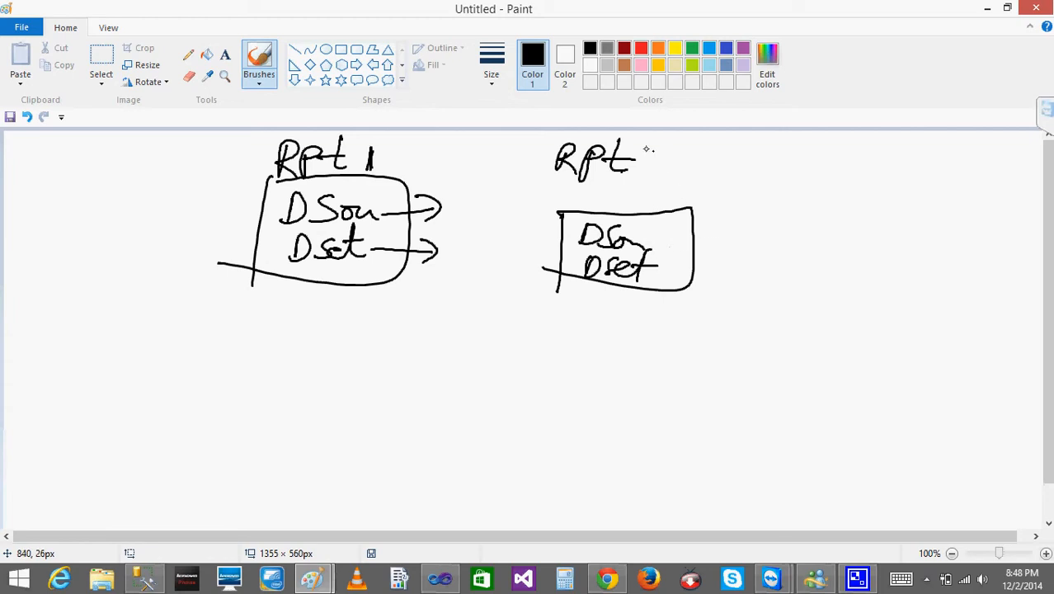
{"action": "left_click_drag", "start_coordinate": [646, 149], "coordinate": [675, 169]}
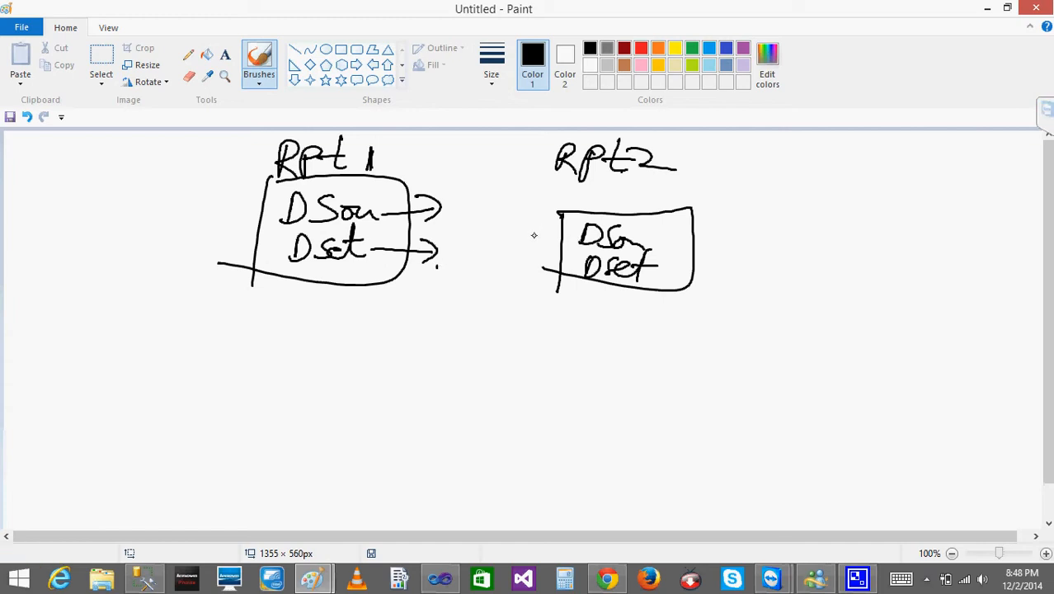
{"action": "mouse_move", "coordinate": [534, 235]}
{"action": "left_mouse_down"}
{"action": "mouse_move", "coordinate": [562, 236]}
{"action": "mouse_move", "coordinate": [548, 245]}
{"action": "left_mouse_up"}
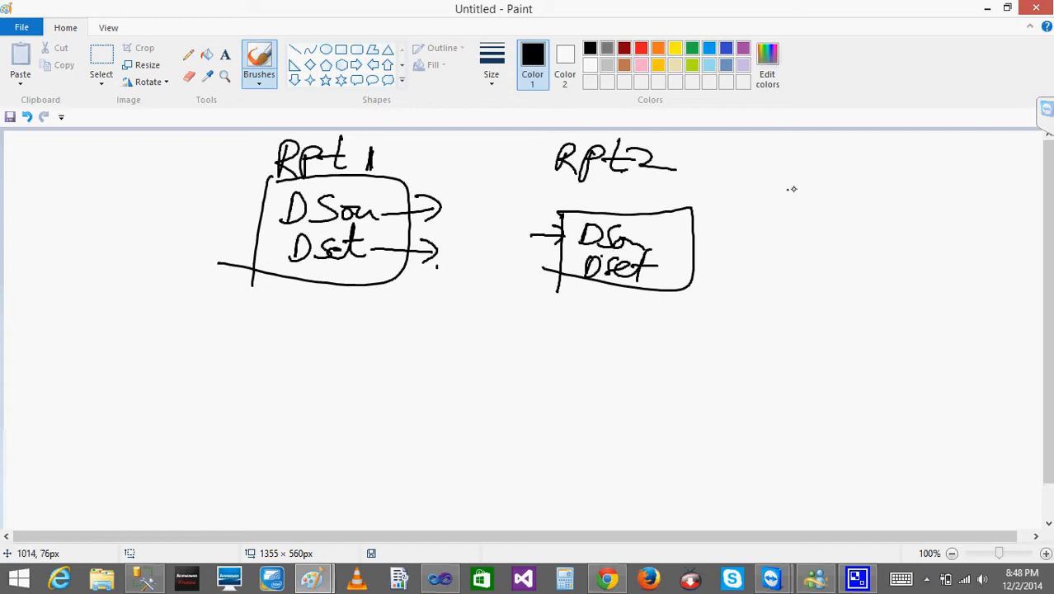
Sketch a third box headed "Rpt 3" with its own data source and dataset entries, linked by an arrow from Rpt2.
{"action": "mouse_move", "coordinate": [791, 189]}
{"action": "left_mouse_down"}
{"action": "mouse_move", "coordinate": [791, 172]}
{"action": "mouse_move", "coordinate": [823, 181]}
{"action": "mouse_move", "coordinate": [852, 170]}
{"action": "mouse_move", "coordinate": [884, 177]}
{"action": "mouse_move", "coordinate": [884, 198]}
{"action": "left_mouse_up"}
{"action": "left_click_drag", "start_coordinate": [793, 212], "coordinate": [762, 285]}
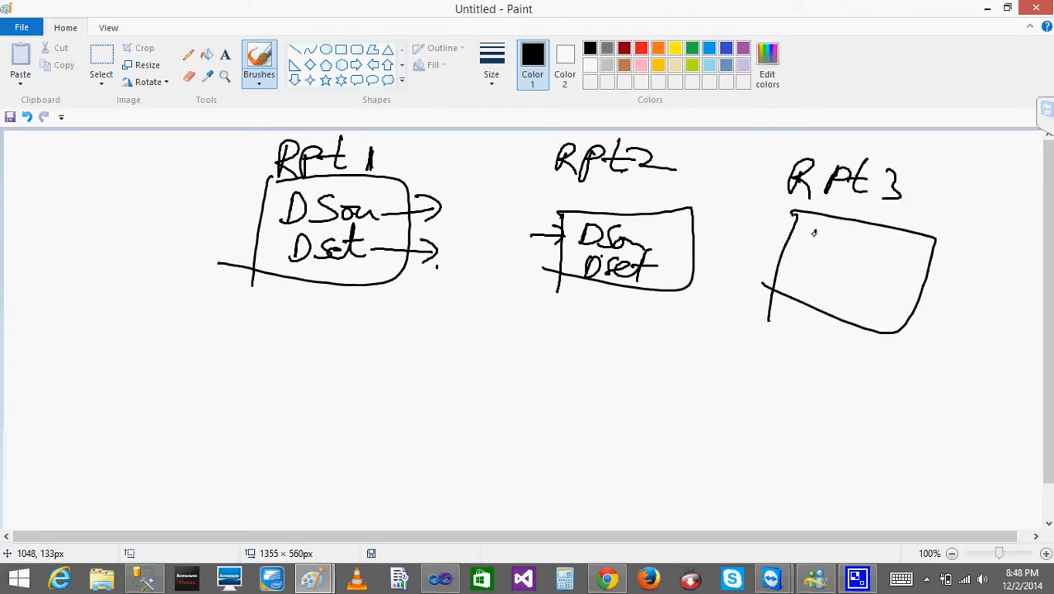
{"action": "left_click_drag", "start_coordinate": [811, 231], "coordinate": [810, 251]}
{"action": "mouse_move", "coordinate": [810, 231]}
{"action": "left_mouse_down"}
{"action": "mouse_move", "coordinate": [815, 250]}
{"action": "mouse_move", "coordinate": [887, 254]}
{"action": "left_mouse_up"}
{"action": "mouse_move", "coordinate": [799, 281]}
{"action": "left_mouse_down"}
{"action": "mouse_move", "coordinate": [812, 276]}
{"action": "mouse_move", "coordinate": [802, 287]}
{"action": "mouse_move", "coordinate": [828, 285]}
{"action": "mouse_move", "coordinate": [845, 304]}
{"action": "mouse_move", "coordinate": [854, 284]}
{"action": "left_mouse_up"}
{"action": "mouse_move", "coordinate": [694, 262]}
{"action": "left_mouse_down"}
{"action": "mouse_move", "coordinate": [795, 249]}
{"action": "mouse_move", "coordinate": [777, 259]}
{"action": "left_mouse_up"}
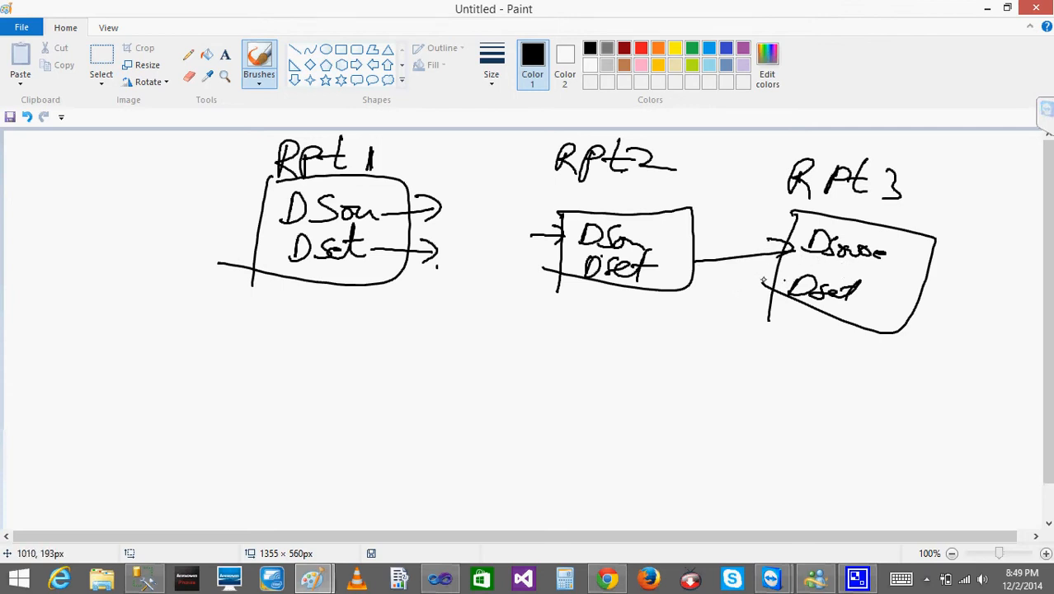
{"action": "left_click_drag", "start_coordinate": [762, 282], "coordinate": [788, 297]}
Draw a separate box below the reports containing one common "DSou" and "Dset".
{"action": "mouse_move", "coordinate": [355, 381]}
{"action": "left_mouse_down"}
{"action": "mouse_move", "coordinate": [338, 475]}
{"action": "mouse_move", "coordinate": [535, 439]}
{"action": "mouse_move", "coordinate": [282, 458]}
{"action": "left_mouse_up"}
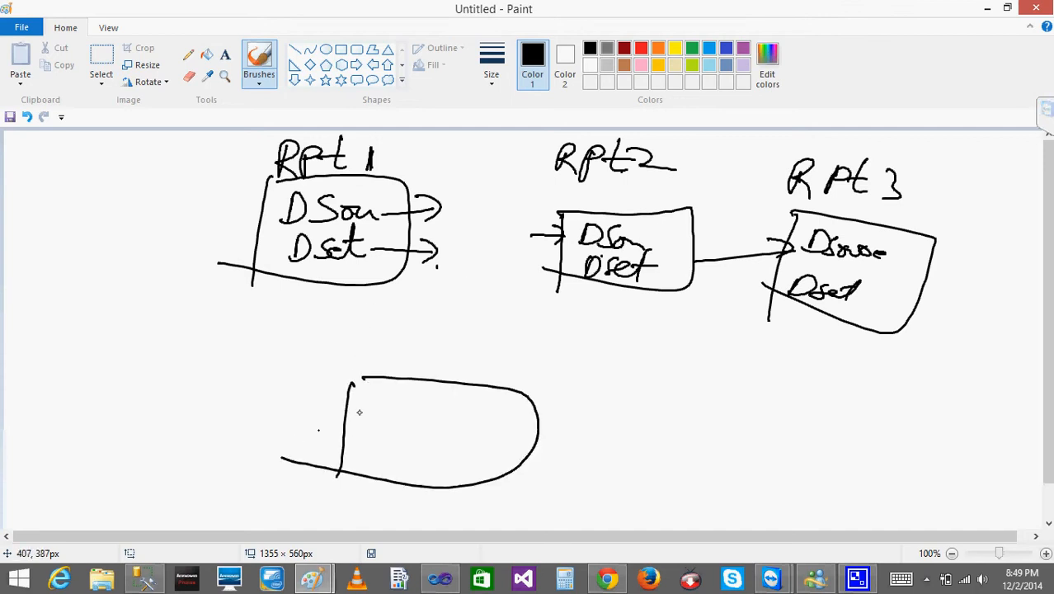
{"action": "mouse_move", "coordinate": [377, 417]}
{"action": "left_mouse_down"}
{"action": "mouse_move", "coordinate": [380, 399]}
{"action": "mouse_move", "coordinate": [376, 422]}
{"action": "left_mouse_up"}
{"action": "left_click_drag", "start_coordinate": [432, 398], "coordinate": [378, 470]}
{"action": "mouse_move", "coordinate": [449, 433]}
{"action": "left_mouse_down"}
{"action": "mouse_move", "coordinate": [446, 423]}
{"action": "mouse_move", "coordinate": [490, 429]}
{"action": "left_mouse_up"}
{"action": "mouse_move", "coordinate": [436, 455]}
{"action": "left_mouse_down"}
{"action": "mouse_move", "coordinate": [422, 467]}
{"action": "mouse_move", "coordinate": [458, 475]}
{"action": "left_mouse_up"}
{"action": "left_click_drag", "start_coordinate": [456, 458], "coordinate": [504, 450]}
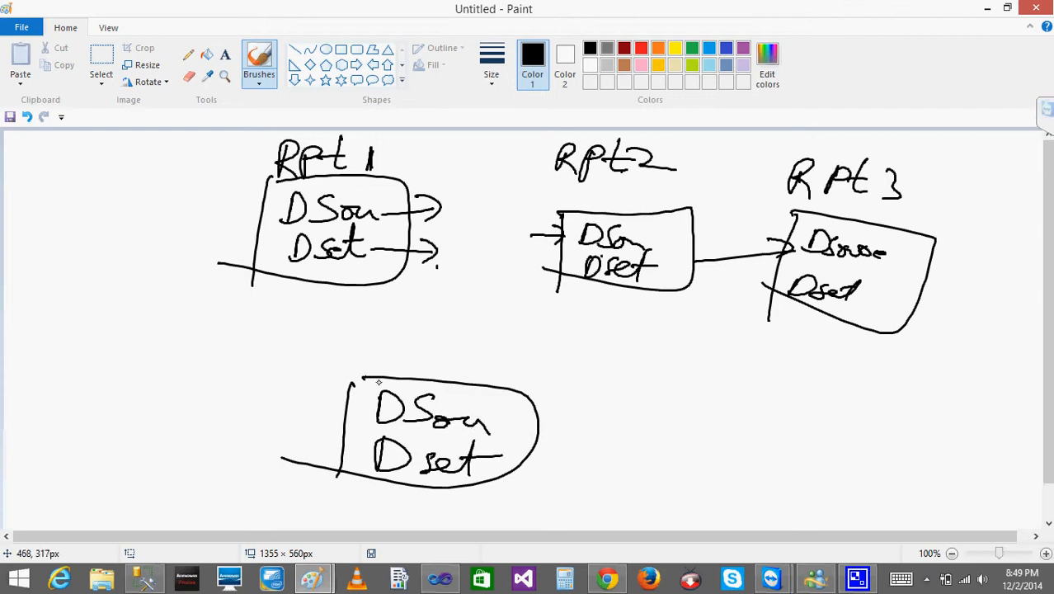
Link Rpt 1's source and dataset to the common box with double-ended arrows and scribble out Rpt 1's own entries.
{"action": "mouse_move", "coordinate": [362, 381]}
{"action": "left_mouse_down"}
{"action": "mouse_move", "coordinate": [310, 372]}
{"action": "mouse_move", "coordinate": [249, 210]}
{"action": "mouse_move", "coordinate": [276, 203]}
{"action": "mouse_move", "coordinate": [277, 216]}
{"action": "left_mouse_up"}
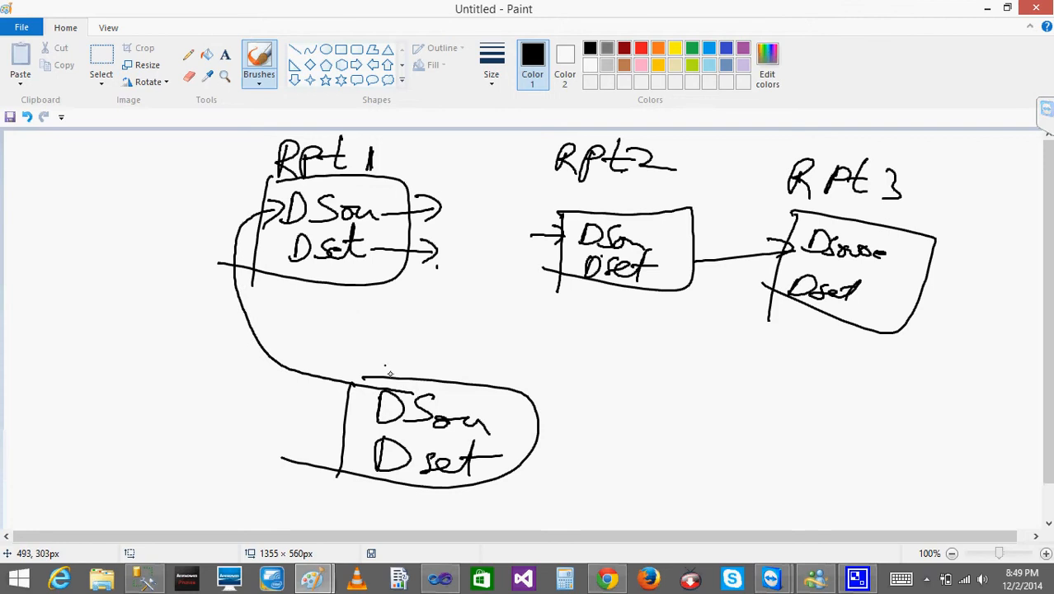
{"action": "mouse_move", "coordinate": [415, 382]}
{"action": "left_mouse_down"}
{"action": "mouse_move", "coordinate": [368, 358]}
{"action": "mouse_move", "coordinate": [289, 272]}
{"action": "mouse_move", "coordinate": [290, 257]}
{"action": "left_mouse_up"}
{"action": "left_click_drag", "start_coordinate": [283, 246], "coordinate": [294, 266]}
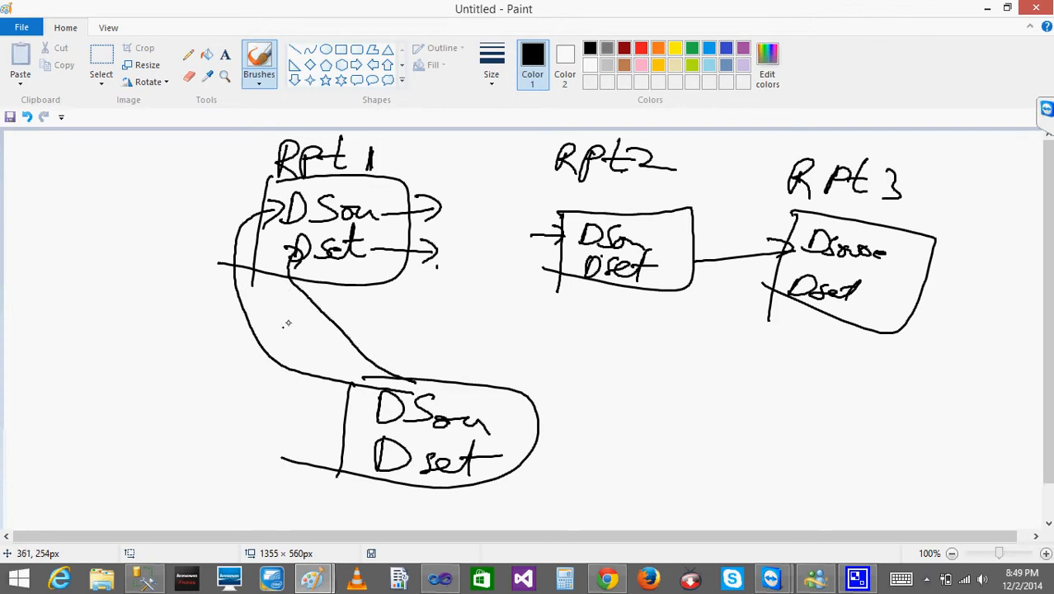
{"action": "mouse_move", "coordinate": [343, 182]}
{"action": "left_mouse_down"}
{"action": "mouse_move", "coordinate": [337, 225]}
{"action": "mouse_move", "coordinate": [299, 283]}
{"action": "left_mouse_up"}
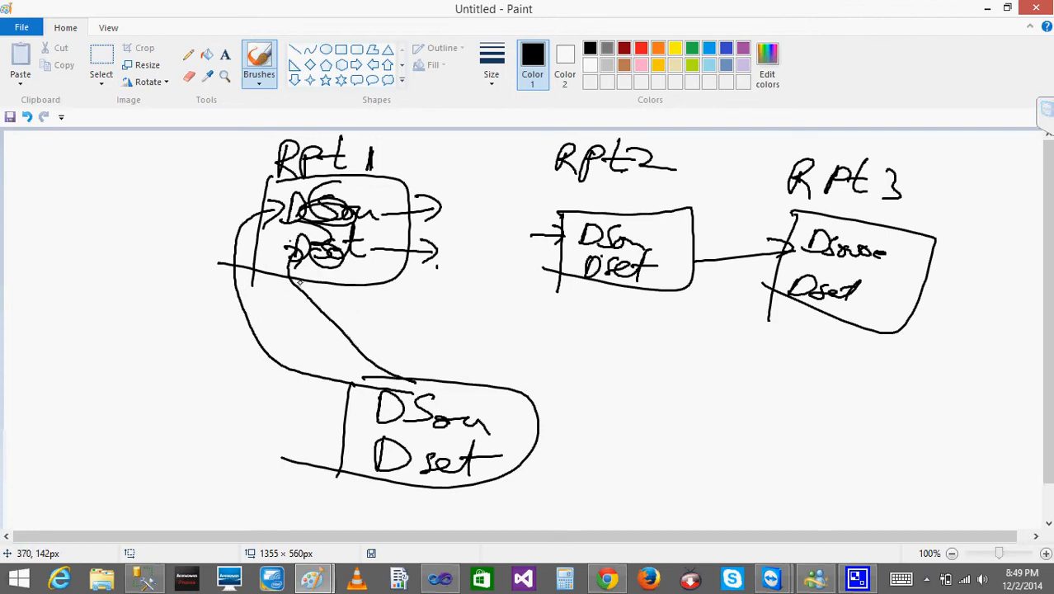
{"action": "left_click_drag", "start_coordinate": [342, 377], "coordinate": [310, 386]}
{"action": "left_click_drag", "start_coordinate": [346, 356], "coordinate": [390, 375]}
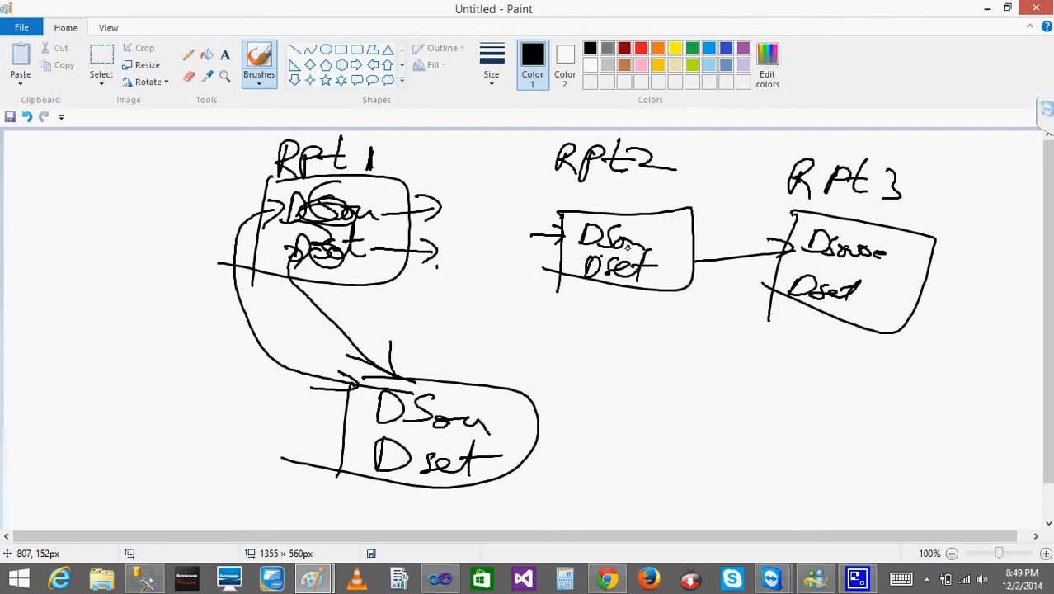
Scribble out Rpt2's source and dataset entries and draw arrows linking them to the common box.
{"action": "mouse_move", "coordinate": [627, 248]}
{"action": "left_mouse_down"}
{"action": "mouse_move", "coordinate": [595, 239]}
{"action": "mouse_move", "coordinate": [610, 272]}
{"action": "mouse_move", "coordinate": [626, 264]}
{"action": "left_mouse_up"}
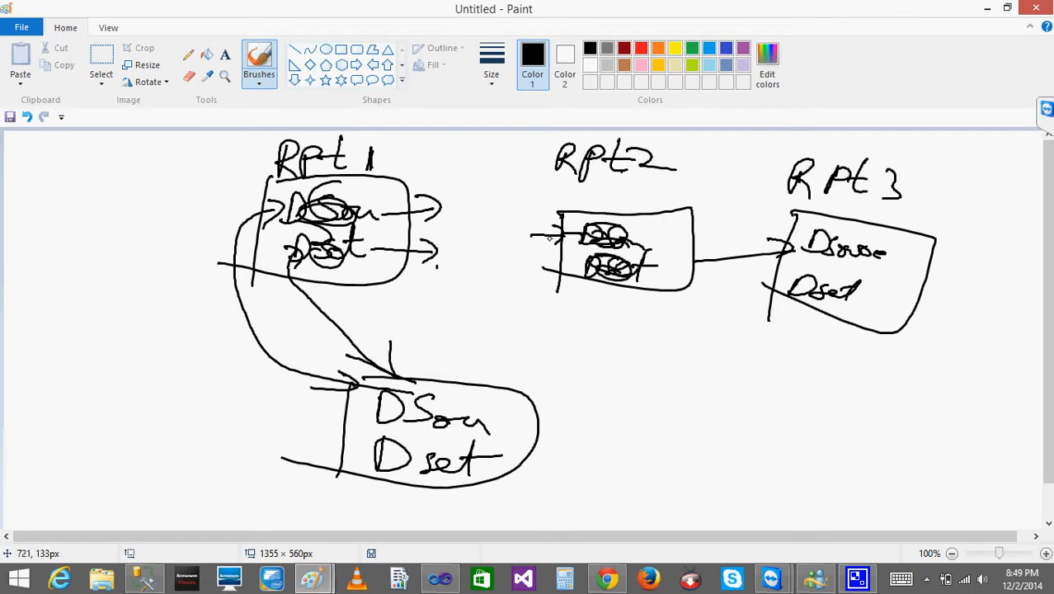
{"action": "mouse_move", "coordinate": [557, 235]}
{"action": "left_mouse_down"}
{"action": "mouse_move", "coordinate": [458, 363]}
{"action": "mouse_move", "coordinate": [454, 396]}
{"action": "left_mouse_up"}
{"action": "left_click_drag", "start_coordinate": [482, 366], "coordinate": [455, 397]}
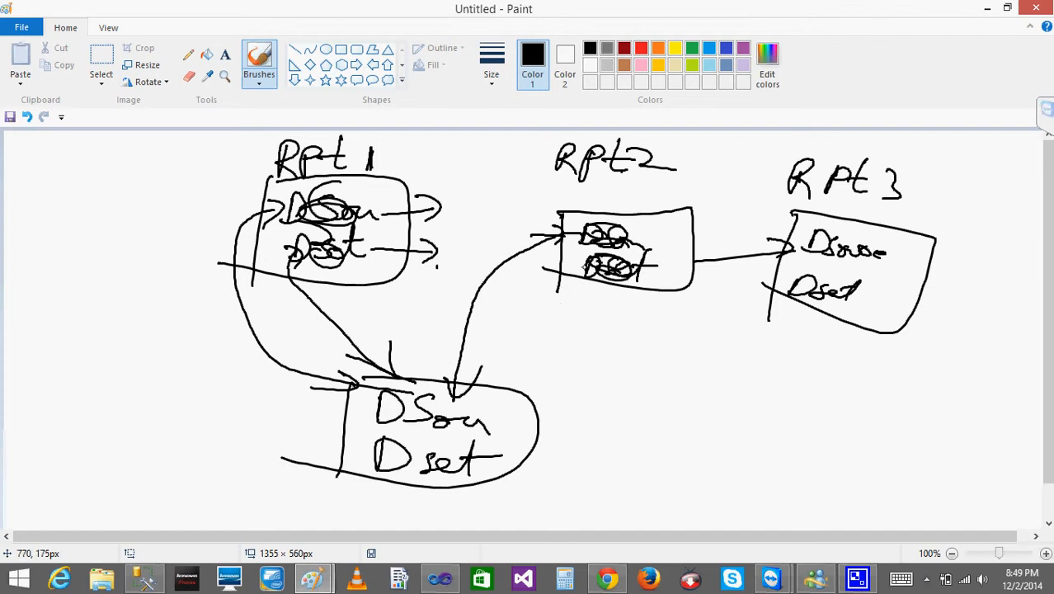
{"action": "left_click_drag", "start_coordinate": [591, 275], "coordinate": [460, 447]}
{"action": "left_click_drag", "start_coordinate": [548, 402], "coordinate": [452, 445]}
Draw arrows from Rpt 3's source and dataset to the common box and scribble out Rpt 3's own entries.
{"action": "mouse_move", "coordinate": [790, 249]}
{"action": "left_mouse_down"}
{"action": "mouse_move", "coordinate": [497, 357]}
{"action": "mouse_move", "coordinate": [453, 402]}
{"action": "left_mouse_up"}
{"action": "left_click_drag", "start_coordinate": [454, 379], "coordinate": [461, 411]}
{"action": "left_click_drag", "start_coordinate": [584, 372], "coordinate": [480, 411]}
{"action": "mouse_move", "coordinate": [773, 284]}
{"action": "left_mouse_down"}
{"action": "mouse_move", "coordinate": [476, 443]}
{"action": "mouse_move", "coordinate": [523, 430]}
{"action": "left_mouse_up"}
{"action": "left_click_drag", "start_coordinate": [794, 282], "coordinate": [838, 288]}
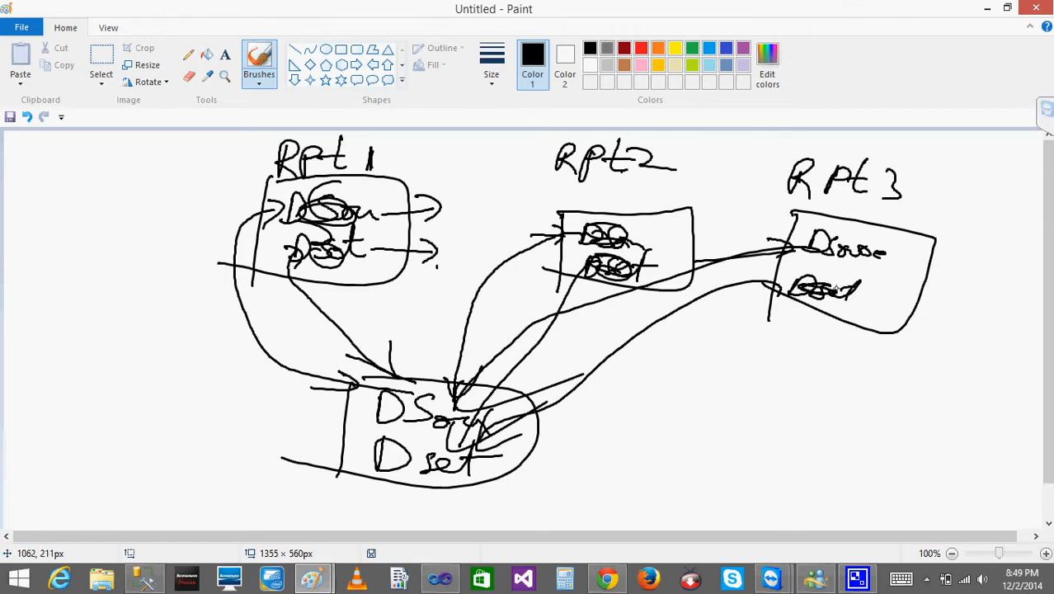
{"action": "mouse_move", "coordinate": [807, 245]}
{"action": "left_mouse_down"}
{"action": "mouse_move", "coordinate": [857, 249]}
{"action": "mouse_move", "coordinate": [812, 244]}
{"action": "left_mouse_up"}
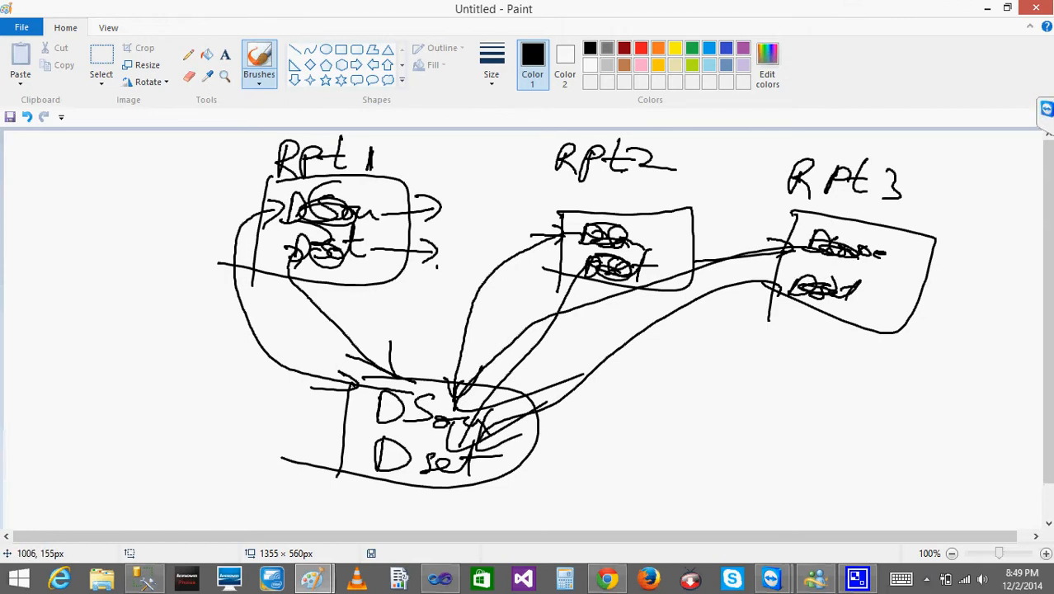
Minimize both Paint drawings to switch to the SQLOct solution in Visual Studio.
{"action": "left_click", "coordinate": [980, 15]}
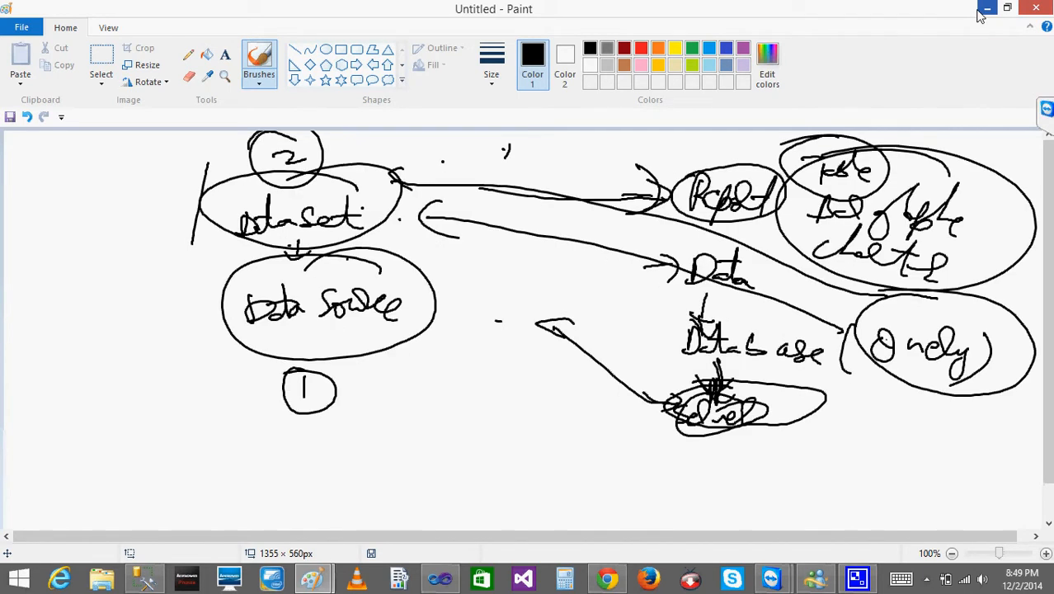
{"action": "left_click", "coordinate": [979, 15]}
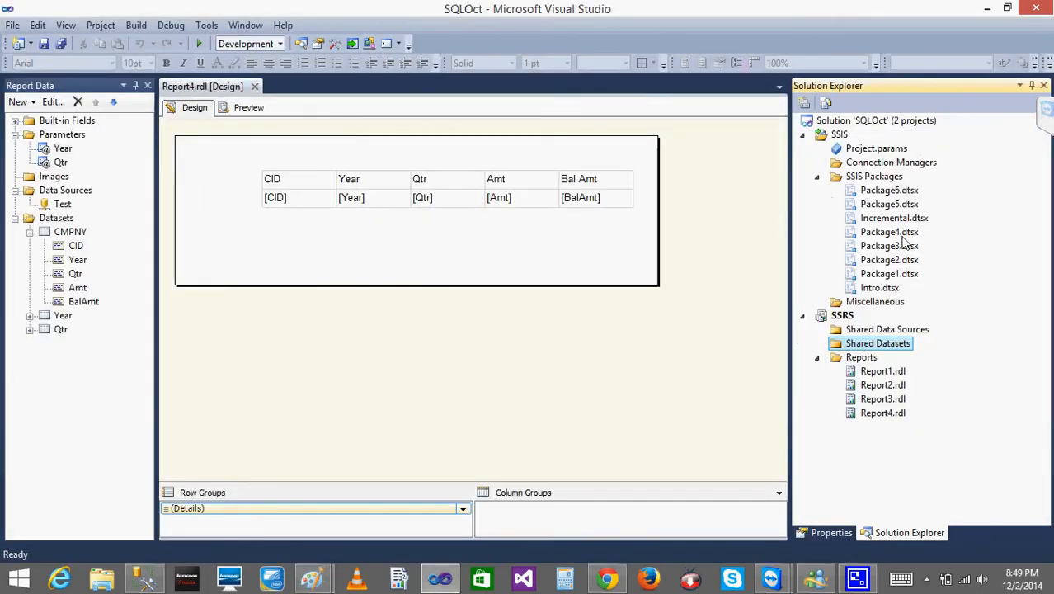
{"action": "left_click", "coordinate": [859, 358]}
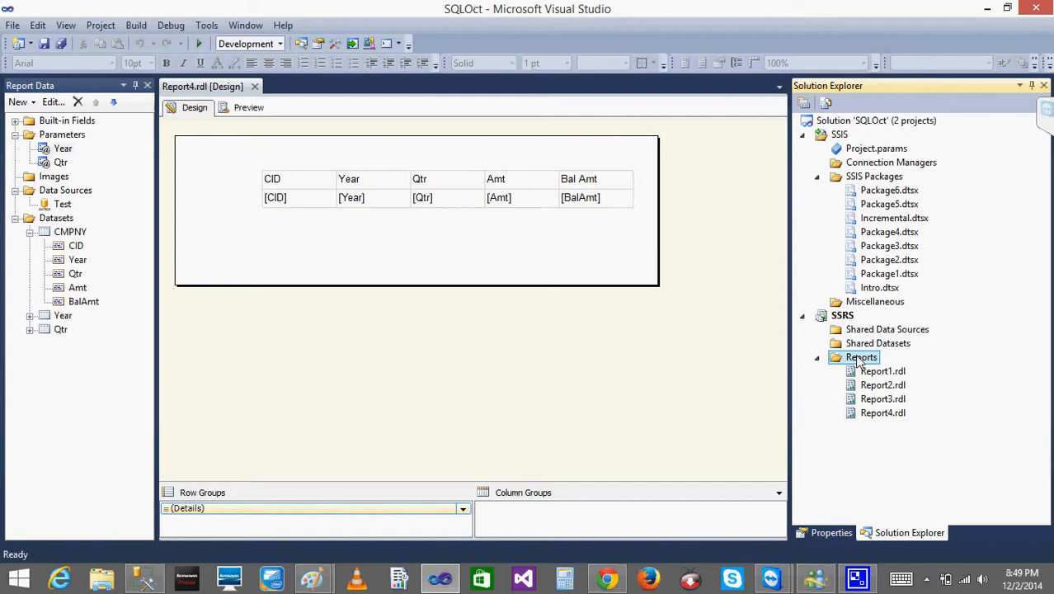
{"action": "right_click", "coordinate": [860, 360]}
{"action": "left_click", "coordinate": [914, 368]}
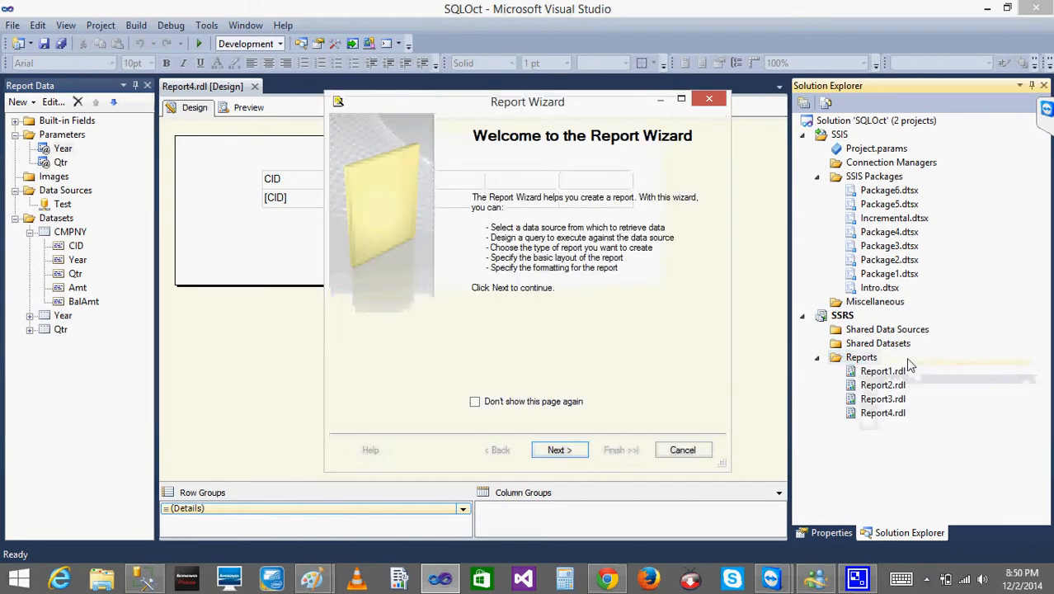
{"action": "key", "text": "Escape"}
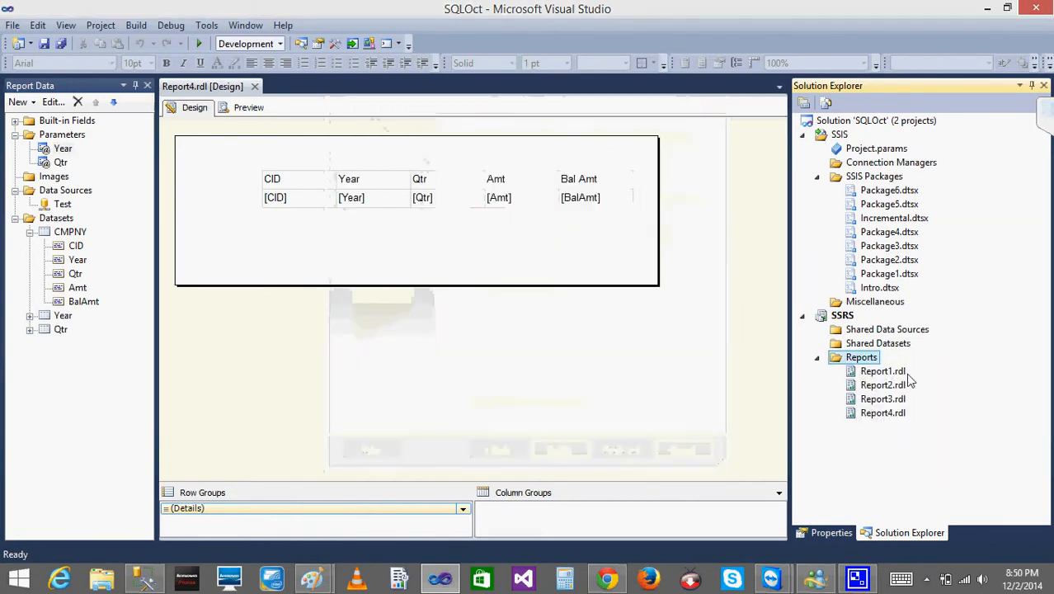
Add a new blank report, Report5.rdl, to the Reports folder of the SSRS project.
{"action": "right_click", "coordinate": [862, 359]}
{"action": "mouse_move", "coordinate": [896, 388]}
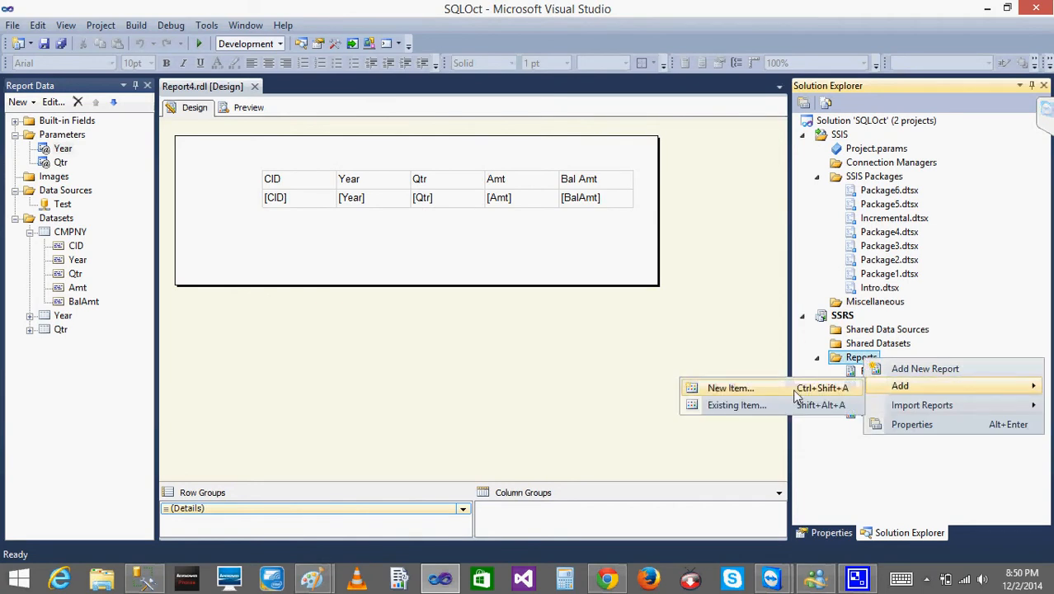
{"action": "left_click", "coordinate": [699, 388]}
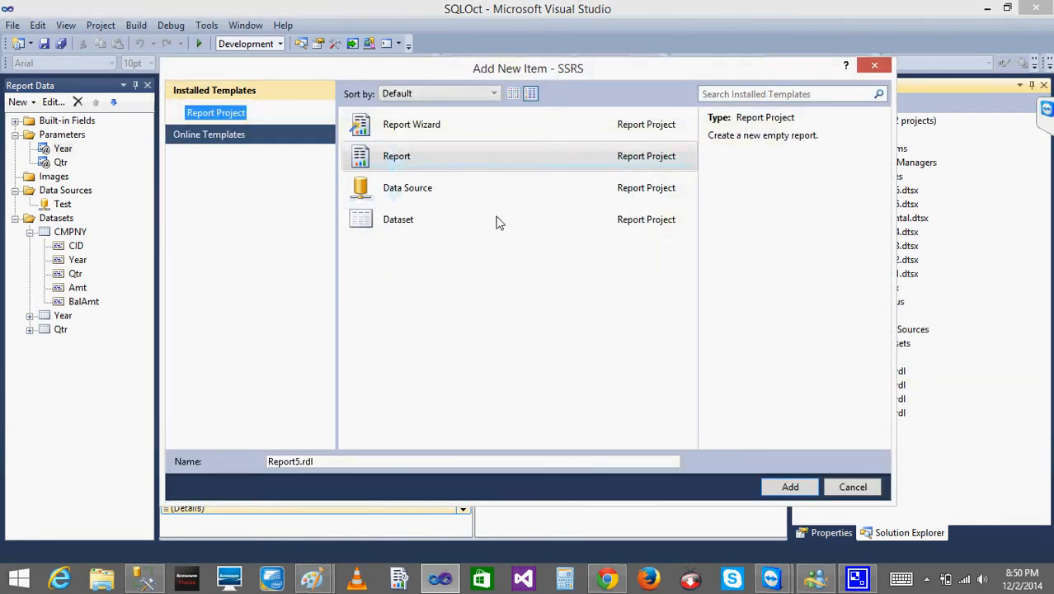
{"action": "left_click", "coordinate": [788, 487]}
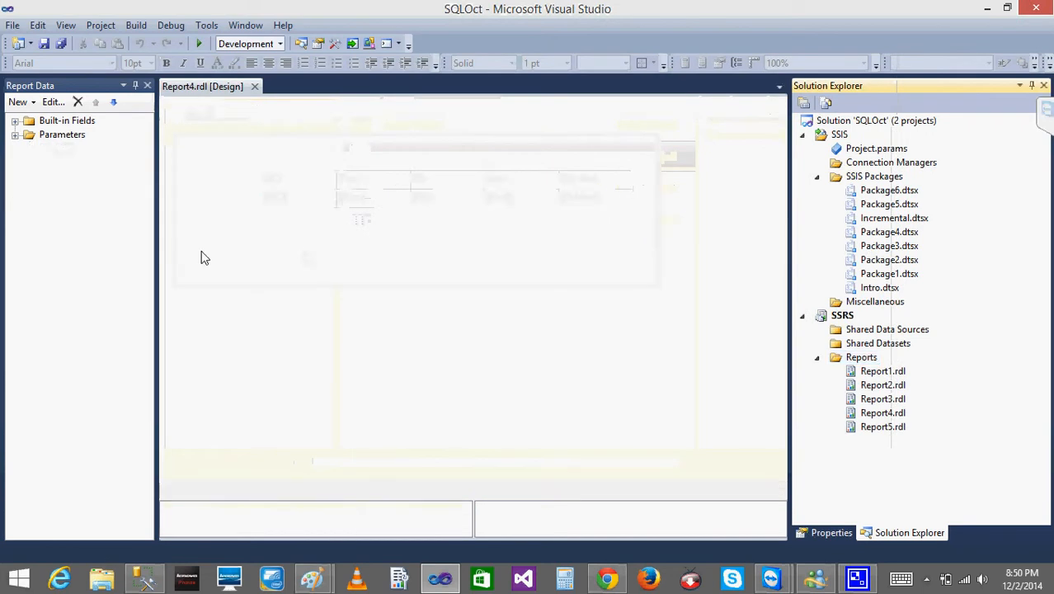
Create a new data source for Report5 and name it "test".
{"action": "right_click", "coordinate": [36, 165]}
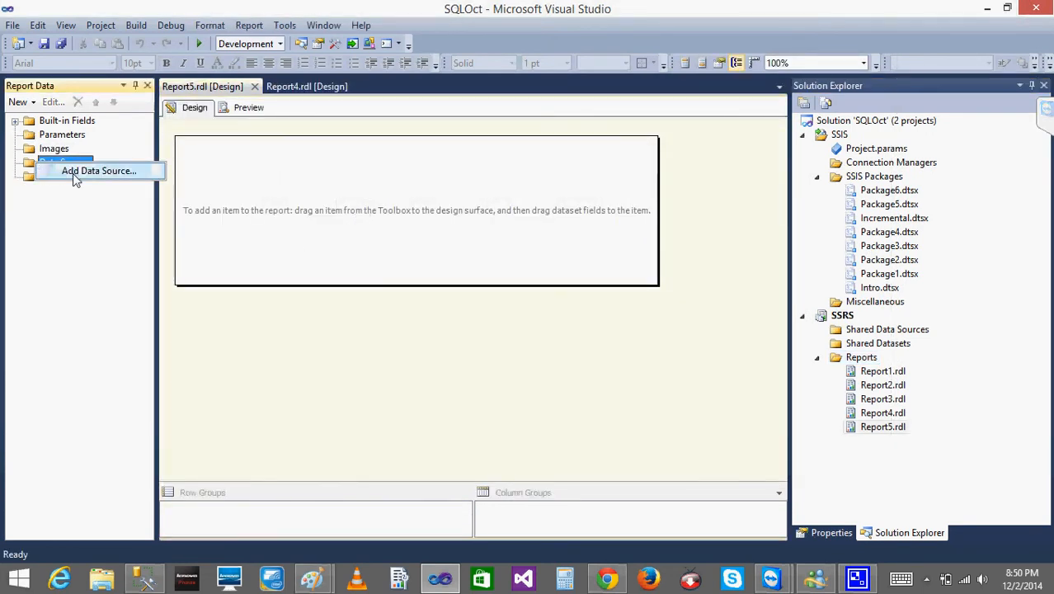
{"action": "left_click", "coordinate": [73, 173]}
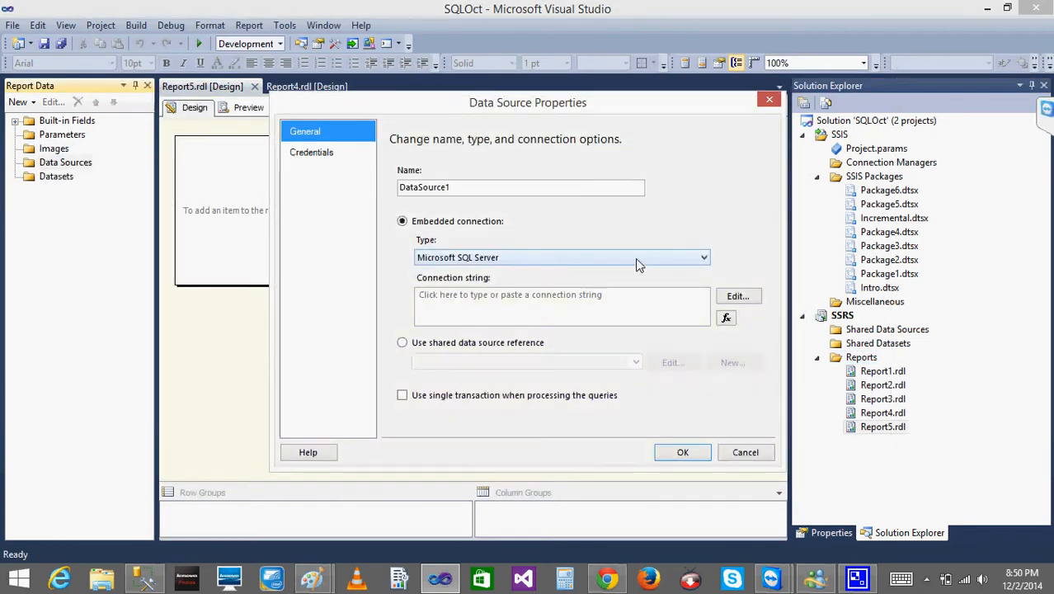
{"action": "double_click", "coordinate": [482, 185]}
{"action": "type", "text": "test"}
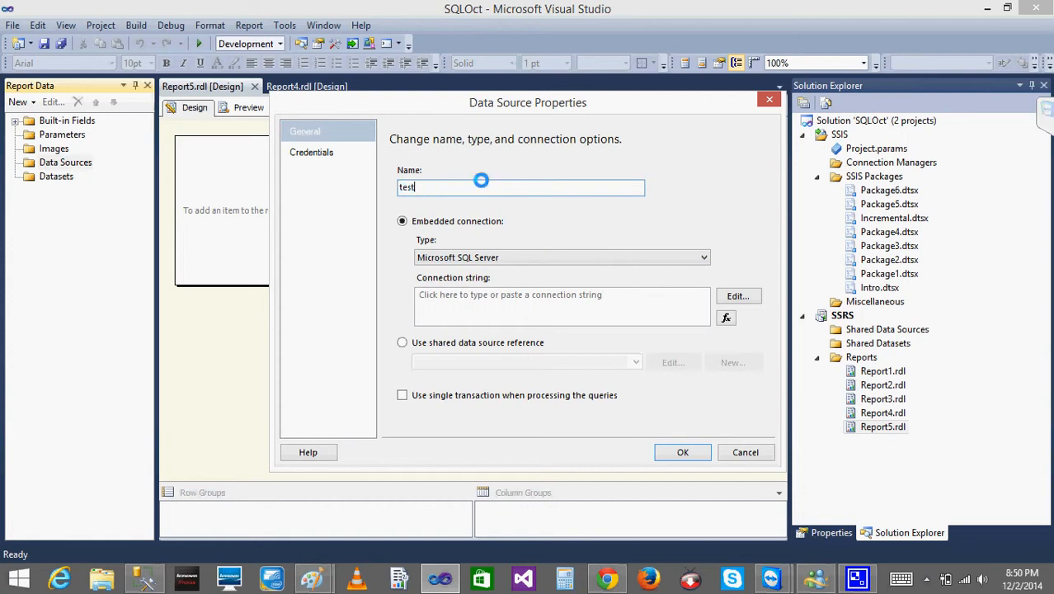
Connect the data source to the Test database on server "." and save it with the embedded connection.
{"action": "left_click", "coordinate": [737, 297]}
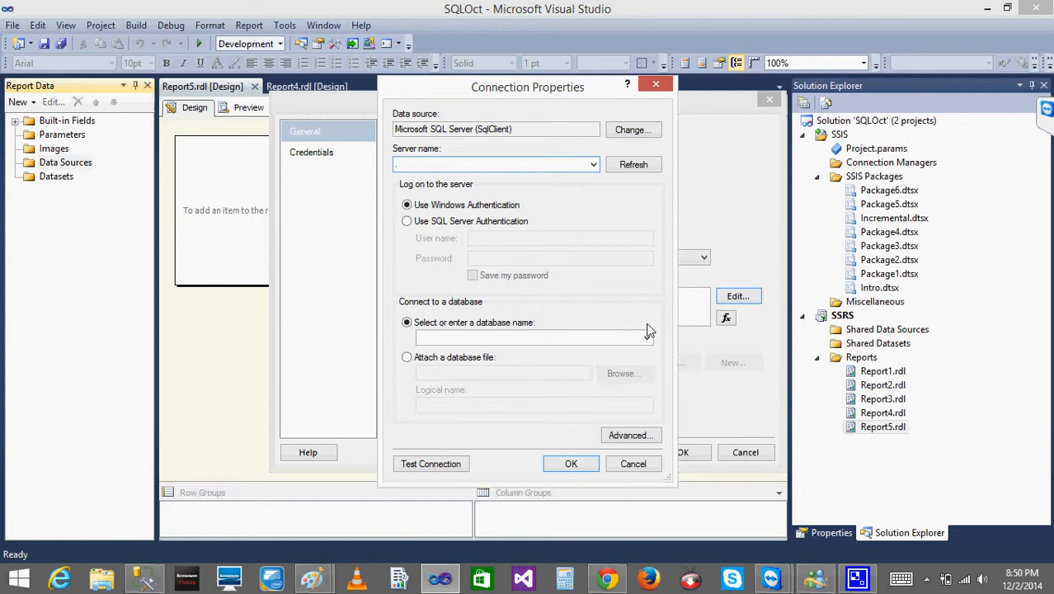
{"action": "left_click", "coordinate": [647, 337]}
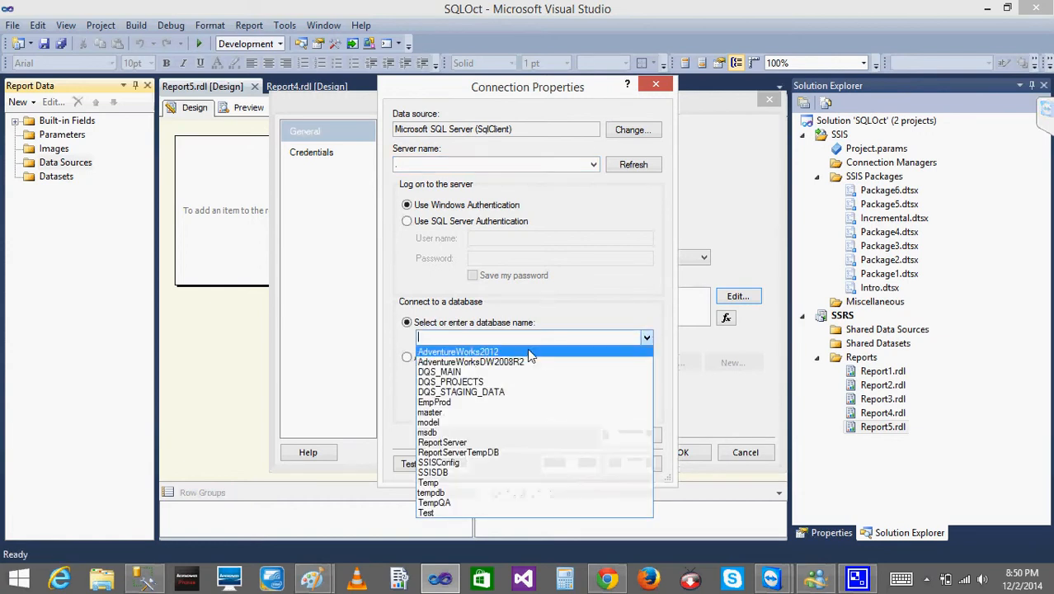
{"action": "left_click", "coordinate": [445, 510]}
{"action": "left_click", "coordinate": [571, 464]}
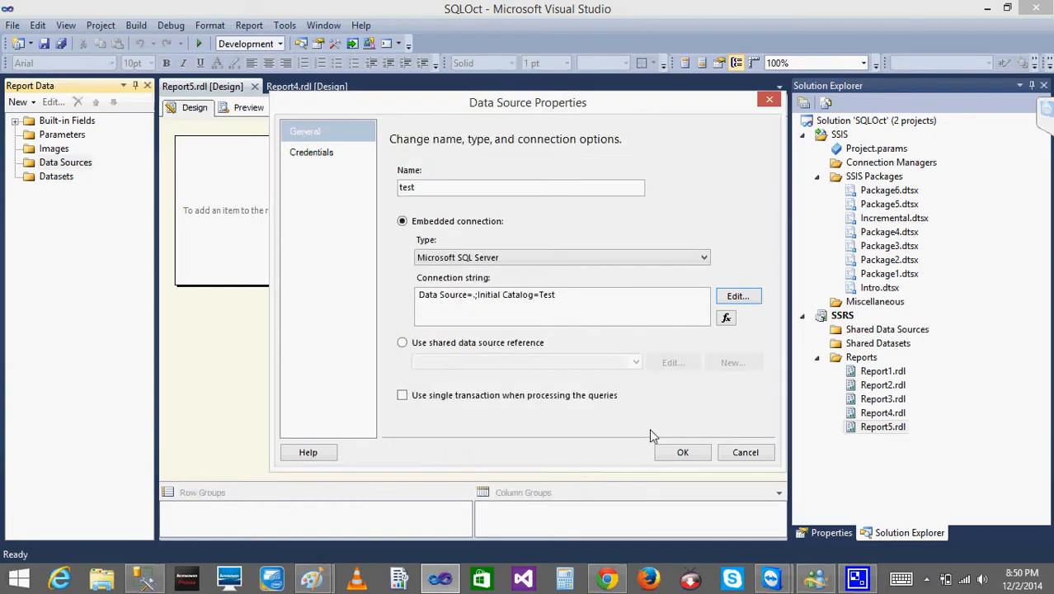
{"action": "left_click", "coordinate": [678, 453]}
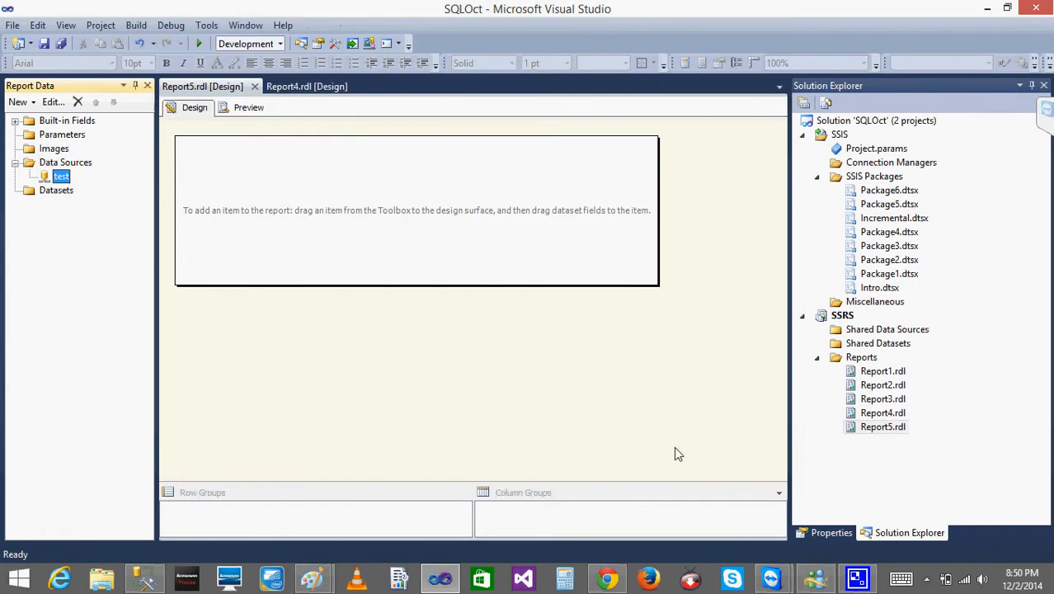
Add a dataset embedded in Report5 that uses the "test" data source and the query SELECT * FROM [Test].[dbo].[Cmpny].
{"action": "right_click", "coordinate": [56, 192]}
{"action": "left_click", "coordinate": [89, 208]}
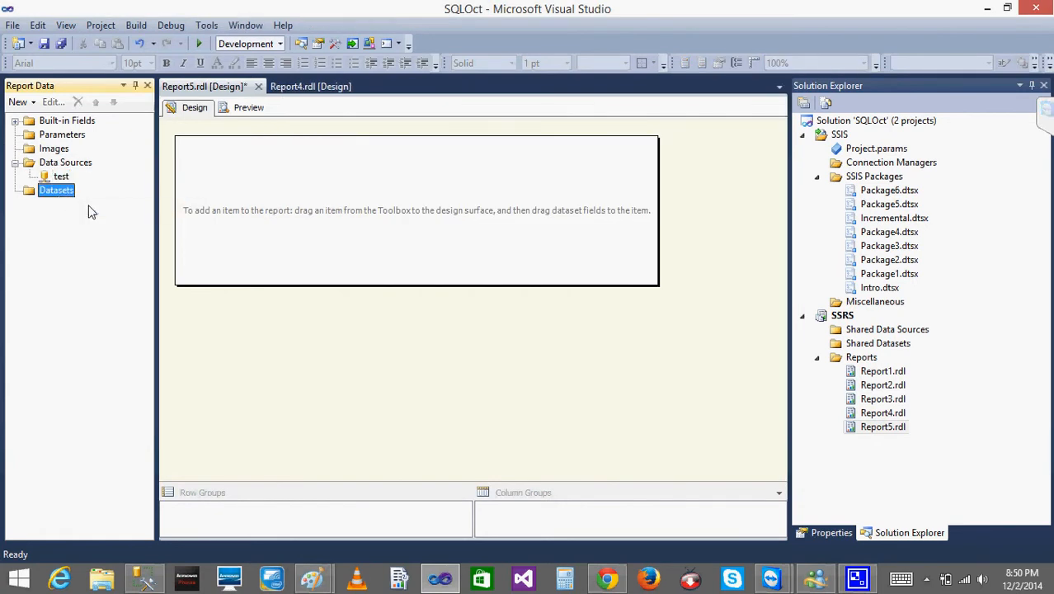
{"action": "left_click", "coordinate": [412, 171]}
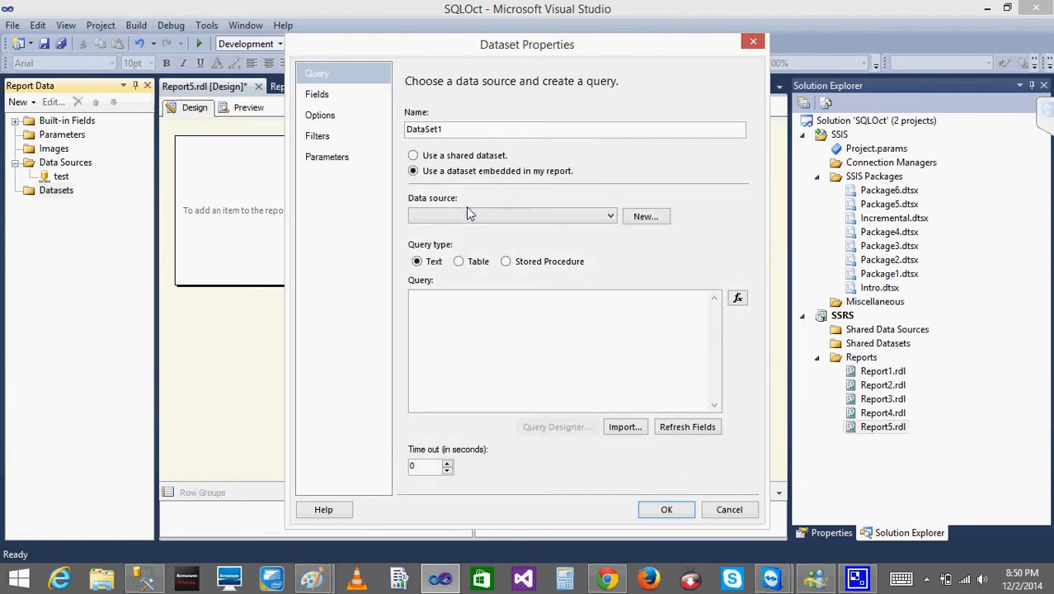
{"action": "left_click", "coordinate": [471, 215]}
{"action": "left_click", "coordinate": [455, 232]}
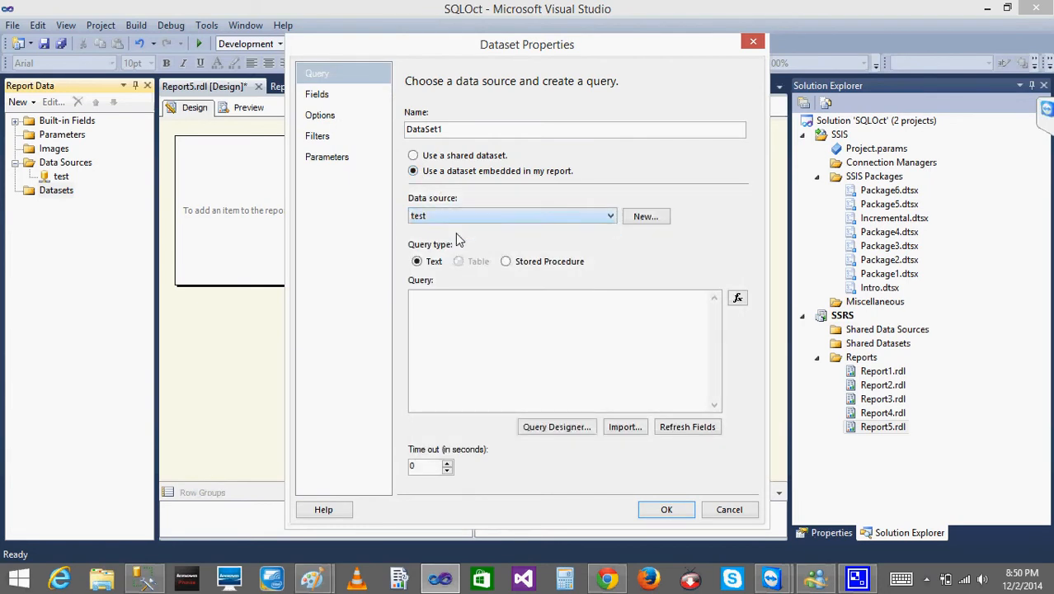
{"action": "left_click", "coordinate": [459, 302]}
{"action": "type", "text": "SELECT DISTINCT [Qtr] FROM [Test].[dbo].[Cmpny]"}
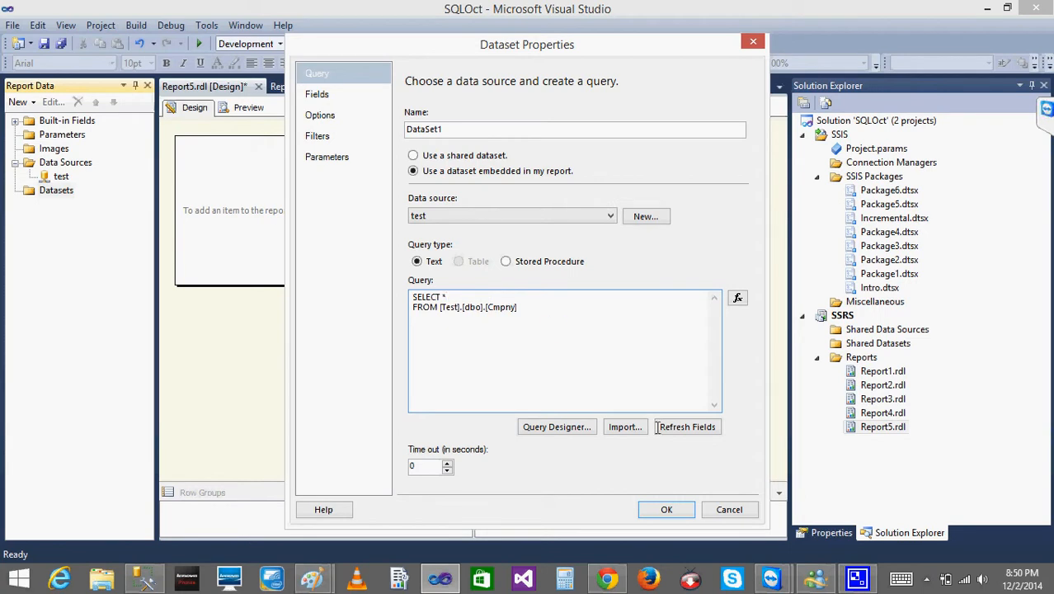
{"action": "left_click", "coordinate": [664, 509]}
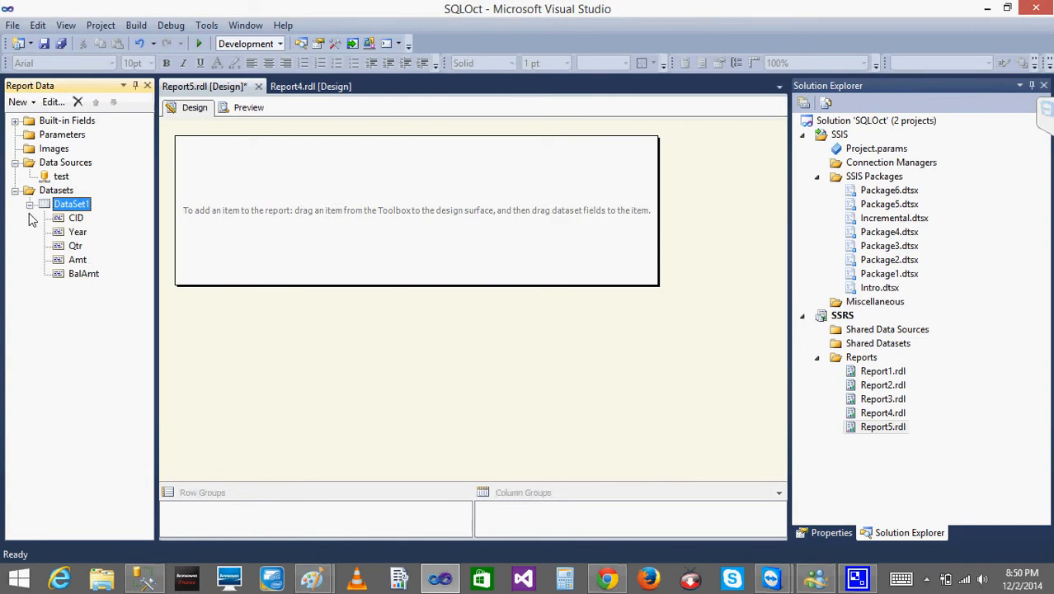
Rename Report5's embedded dataset DataSet1 as "cmpny".
{"action": "left_click", "coordinate": [62, 196]}
{"action": "double_click", "coordinate": [63, 196]}
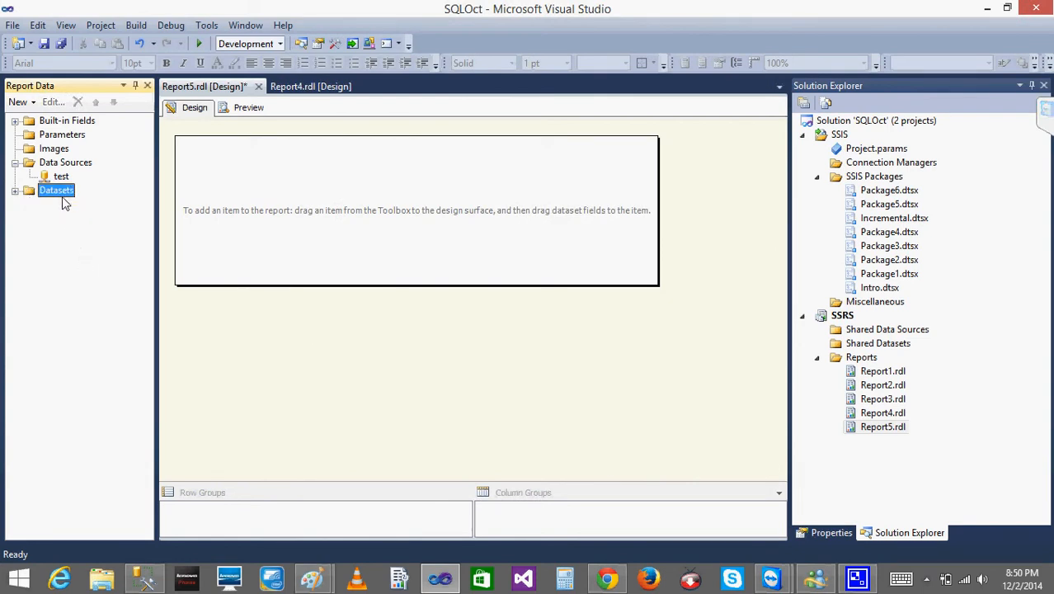
{"action": "left_click", "coordinate": [15, 192]}
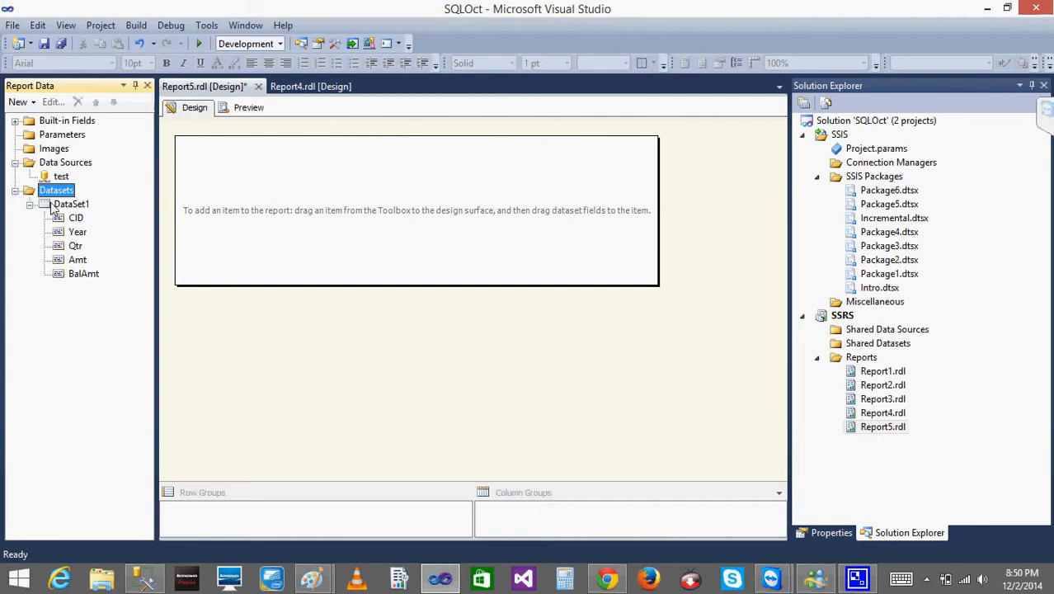
{"action": "double_click", "coordinate": [51, 207]}
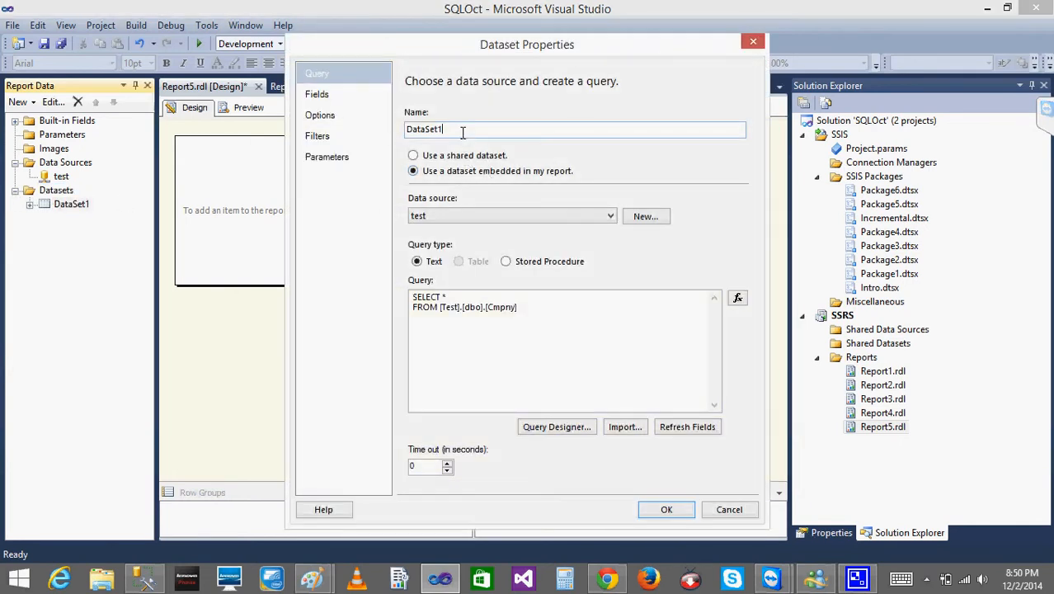
{"action": "double_click", "coordinate": [463, 132]}
{"action": "key", "text": "BackSpace"}
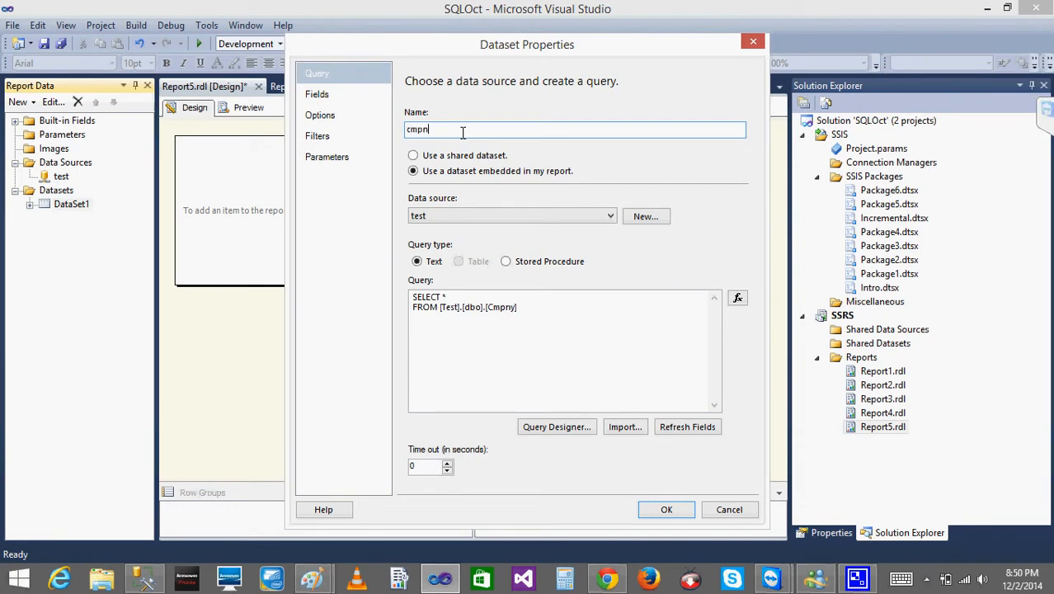
{"action": "left_click", "coordinate": [664, 512]}
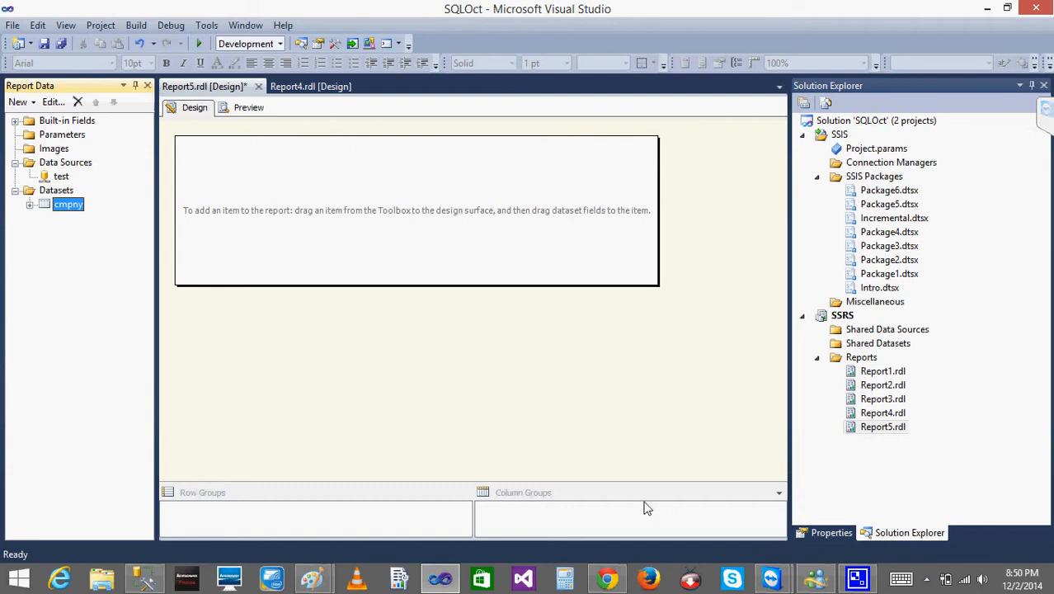
Examine the data sources and datasets of Report4.rdl for comparison and return to Report5.rdl.
{"action": "left_click", "coordinate": [61, 177]}
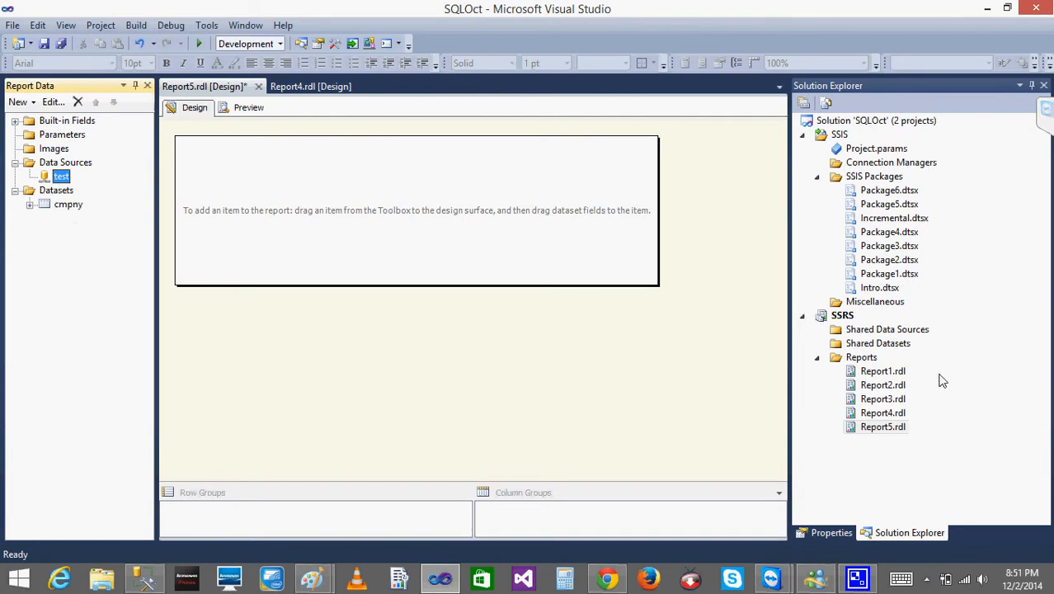
{"action": "double_click", "coordinate": [889, 412]}
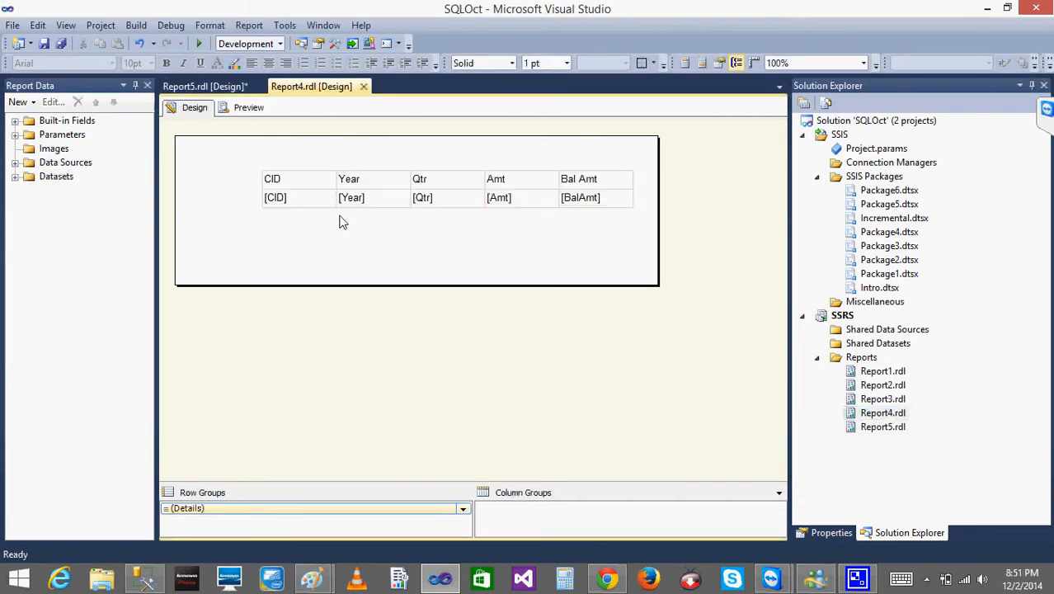
{"action": "left_click", "coordinate": [15, 162]}
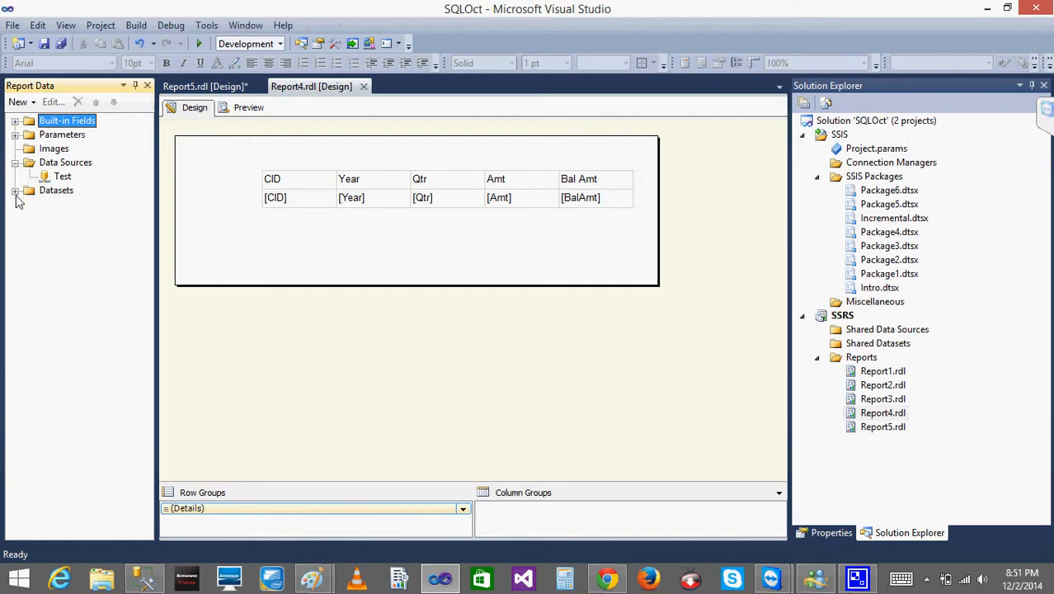
{"action": "left_click", "coordinate": [14, 191]}
{"action": "left_click", "coordinate": [864, 427]}
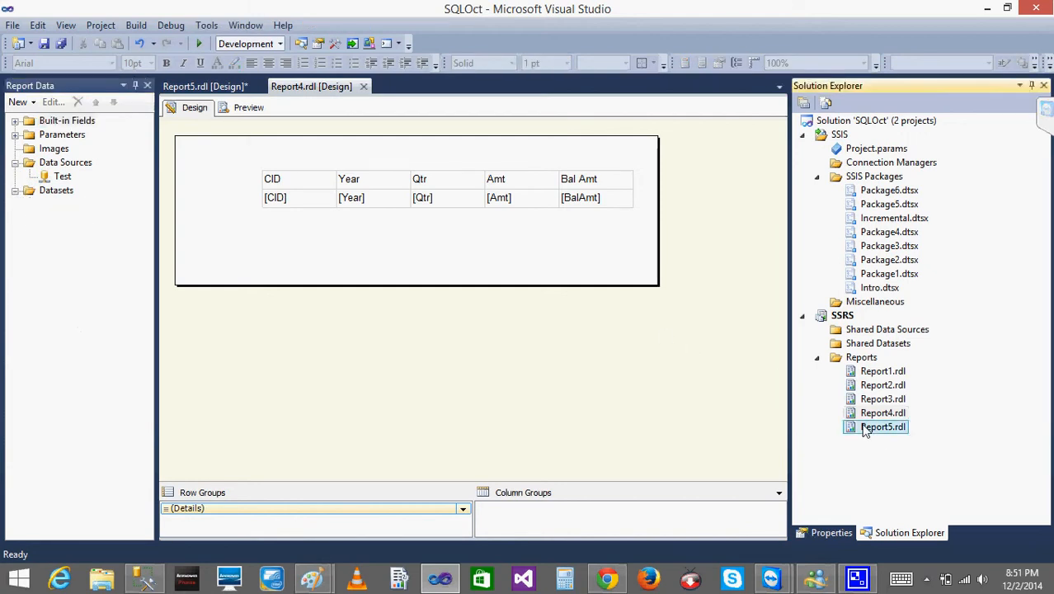
{"action": "double_click", "coordinate": [864, 427]}
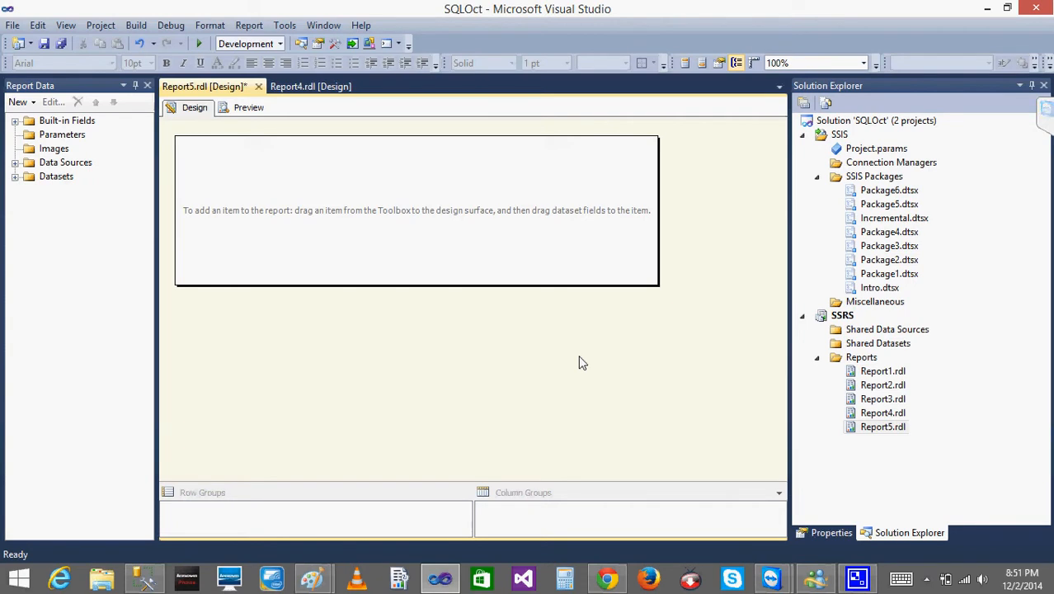
Collapse the SSIS project and start a new shared data source named "test" in the SSRS project.
{"action": "left_click", "coordinate": [802, 135]}
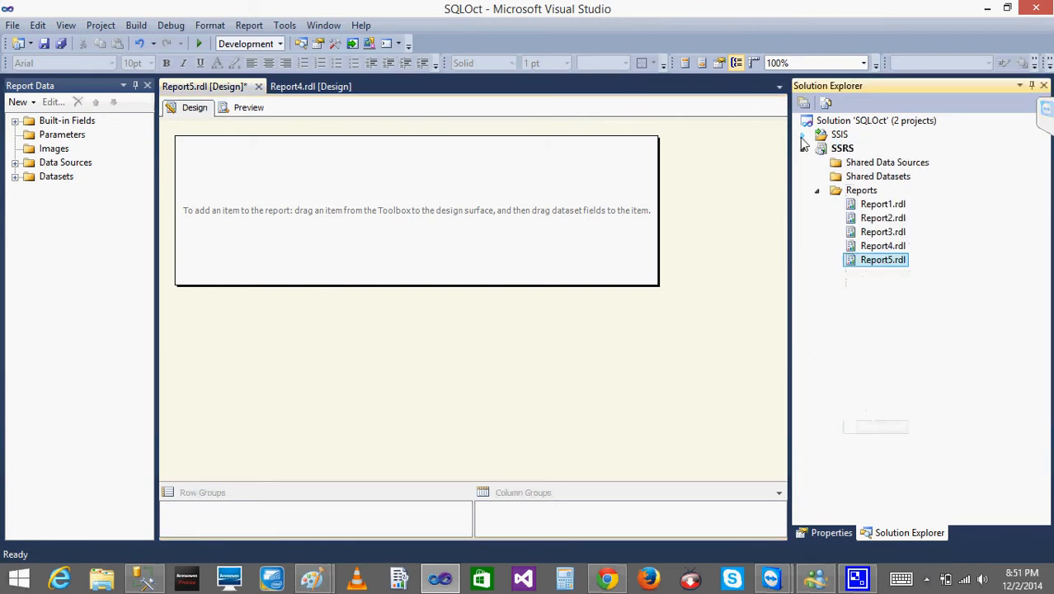
{"action": "left_click", "coordinate": [878, 163]}
{"action": "right_click", "coordinate": [878, 163]}
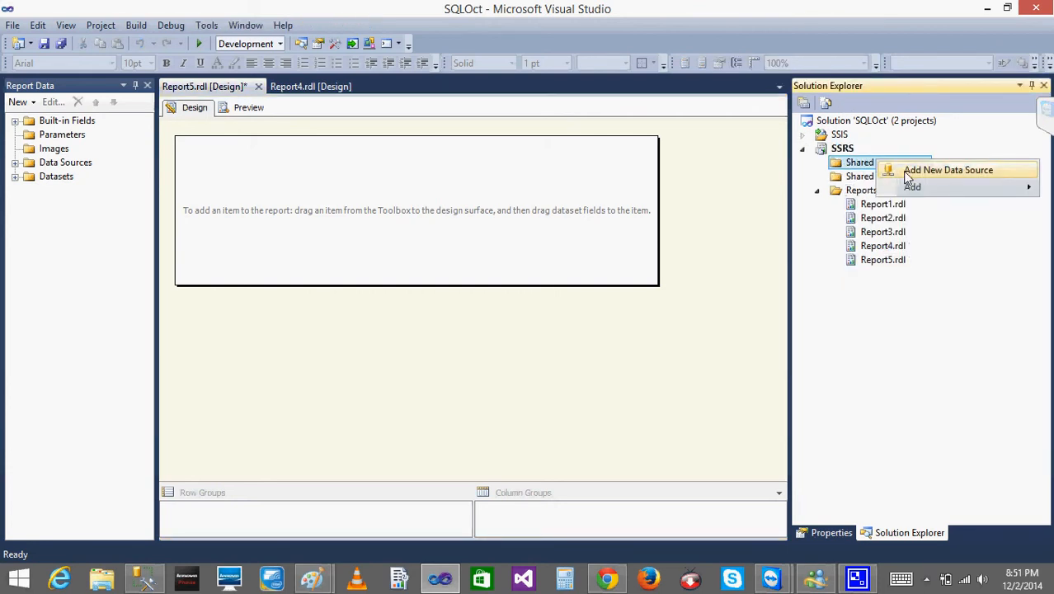
{"action": "left_click", "coordinate": [903, 170]}
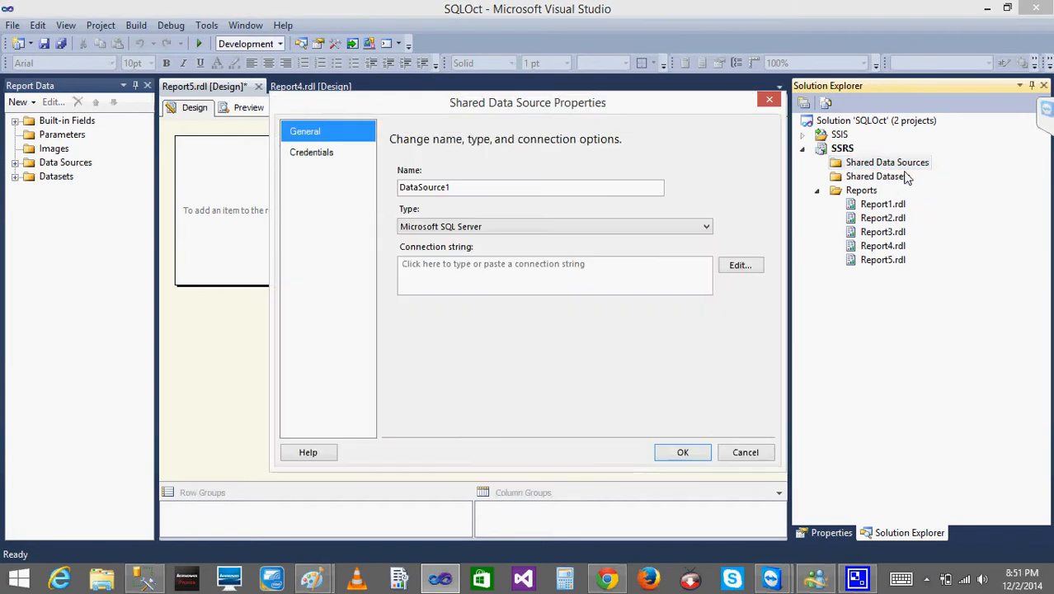
{"action": "left_click", "coordinate": [520, 187]}
{"action": "double_click", "coordinate": [520, 187]}
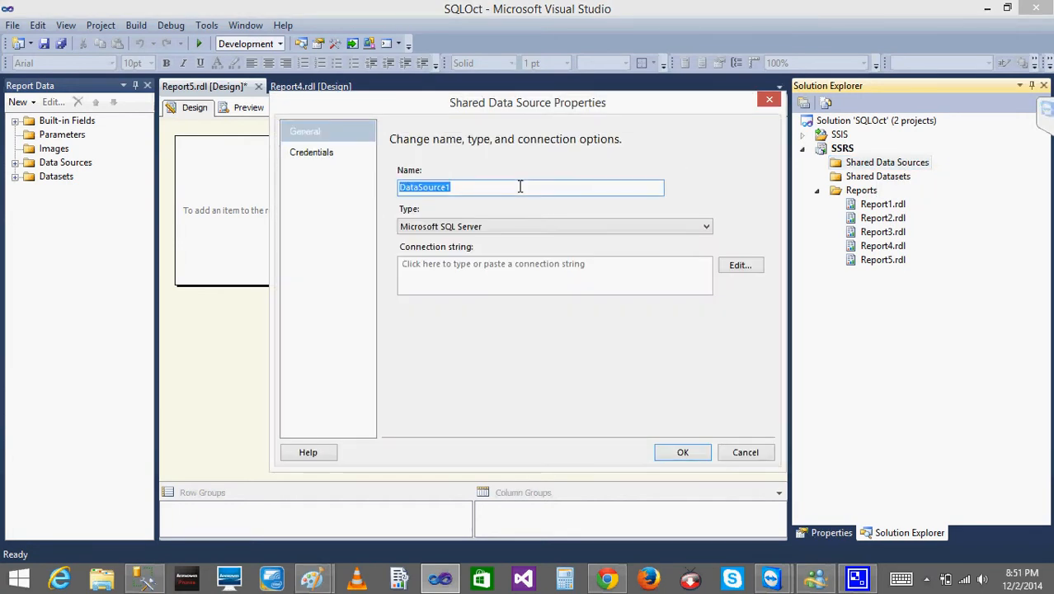
{"action": "type", "text": "test"}
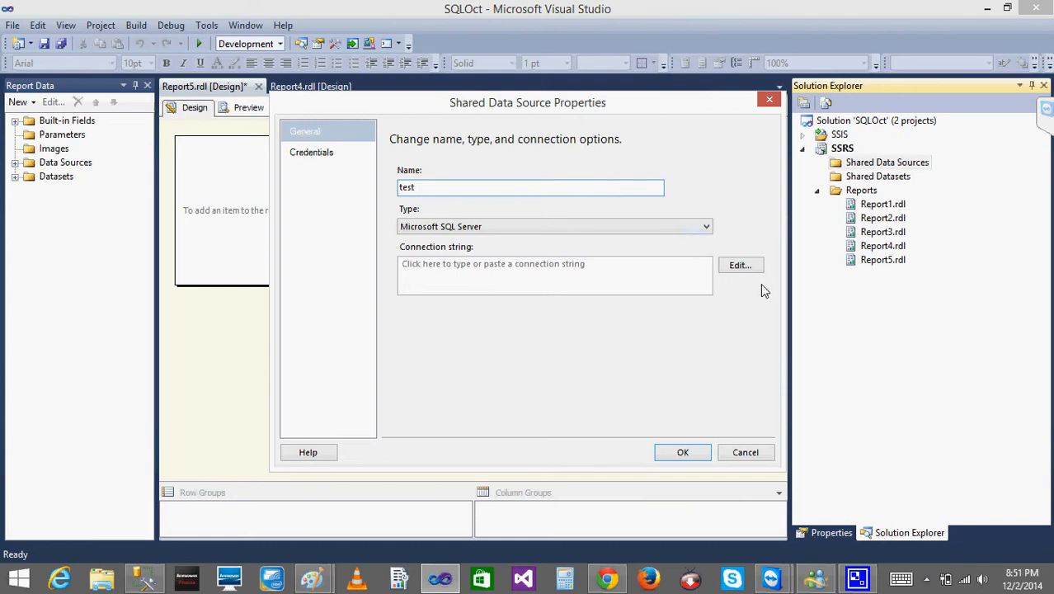
Connect the shared data source to the Test database on server "." and save it.
{"action": "left_click", "coordinate": [749, 269]}
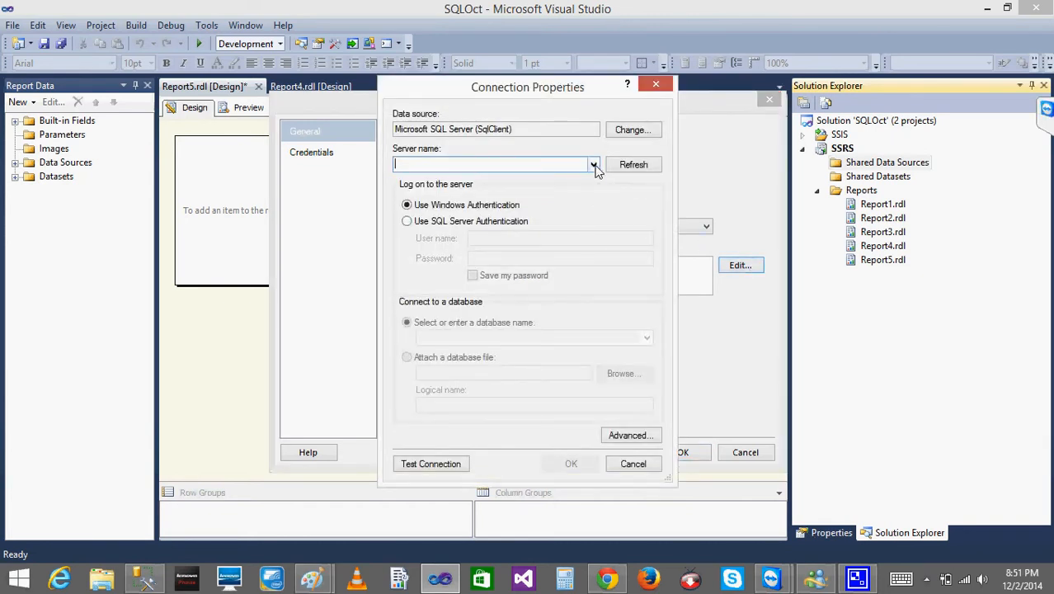
{"action": "type", "text": "."}
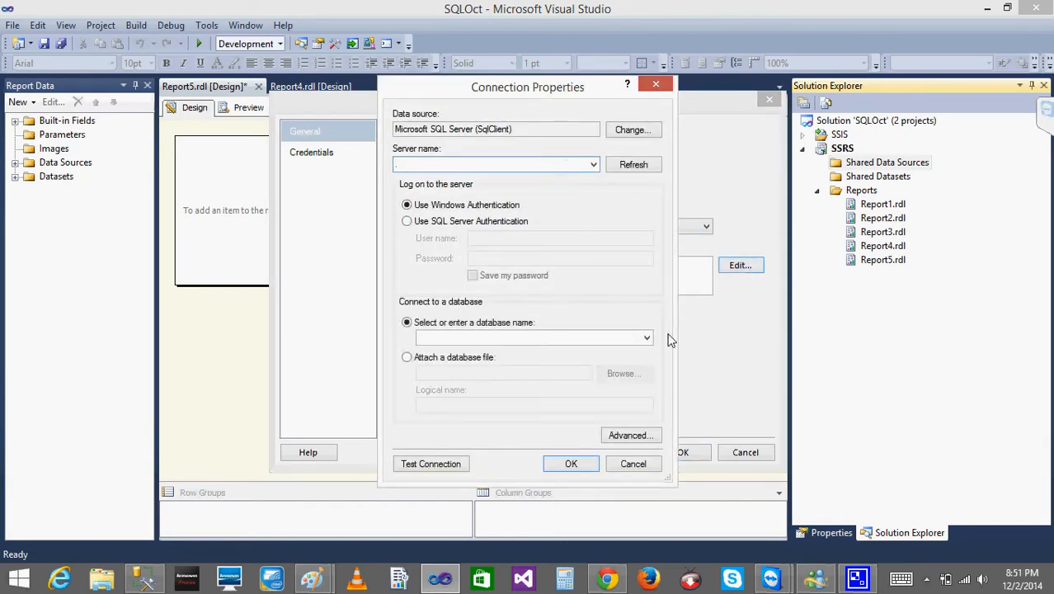
{"action": "left_click", "coordinate": [648, 338]}
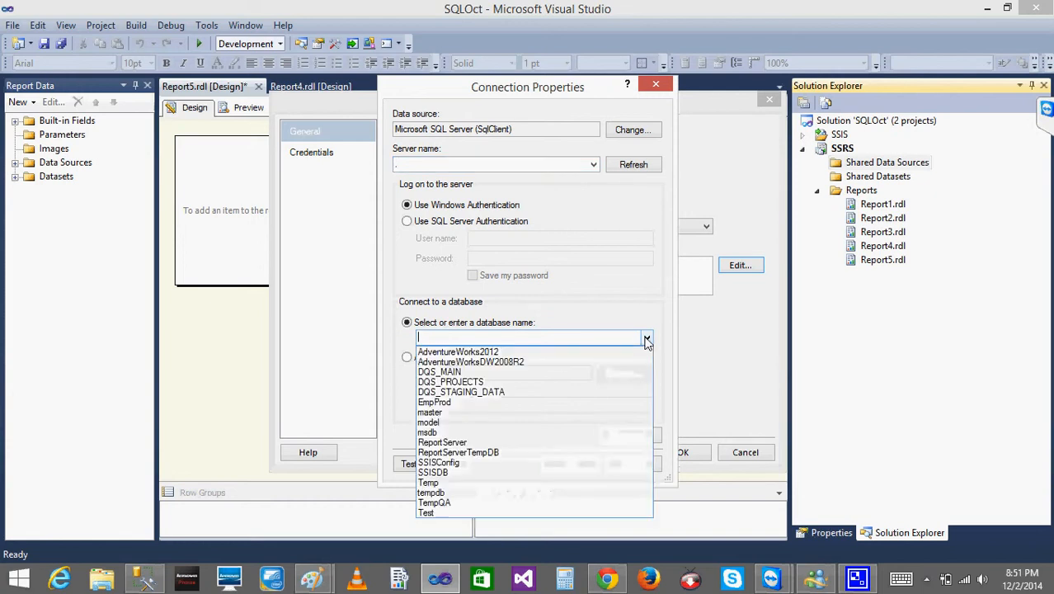
{"action": "left_click", "coordinate": [435, 512]}
{"action": "left_click", "coordinate": [571, 464]}
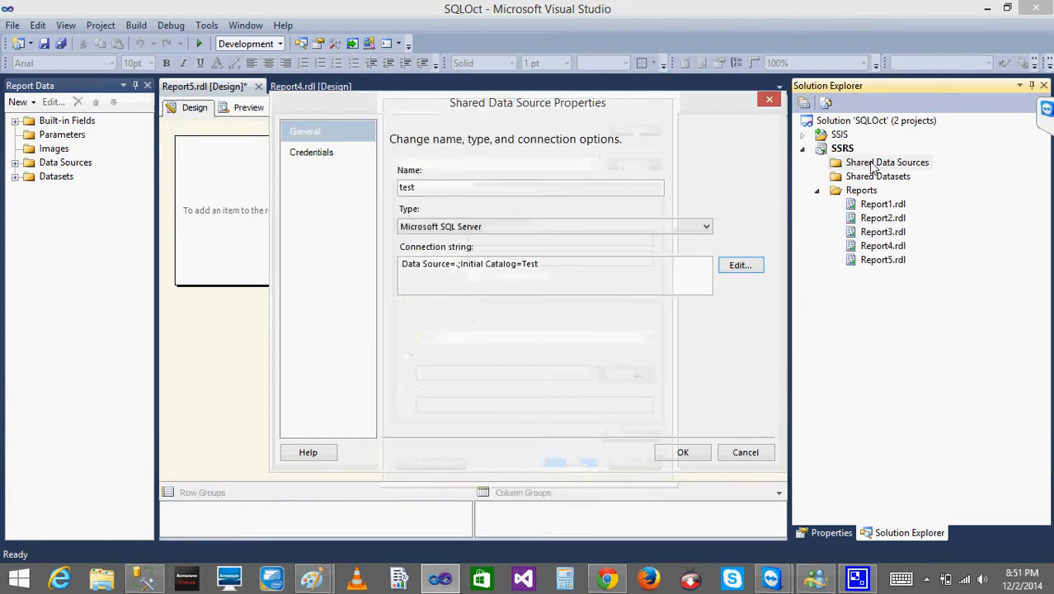
{"action": "left_click", "coordinate": [683, 456]}
Start a new shared dataset on the "test" data source with the query SELECT * FROM [Test].[dbo].[Cmpny].
{"action": "right_click", "coordinate": [879, 191]}
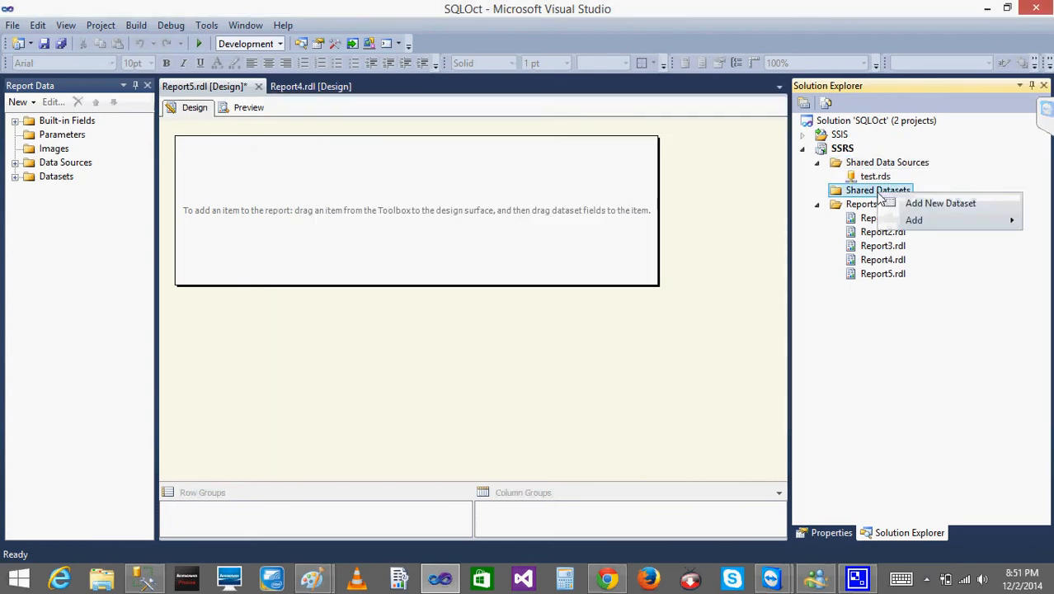
{"action": "left_click", "coordinate": [921, 203]}
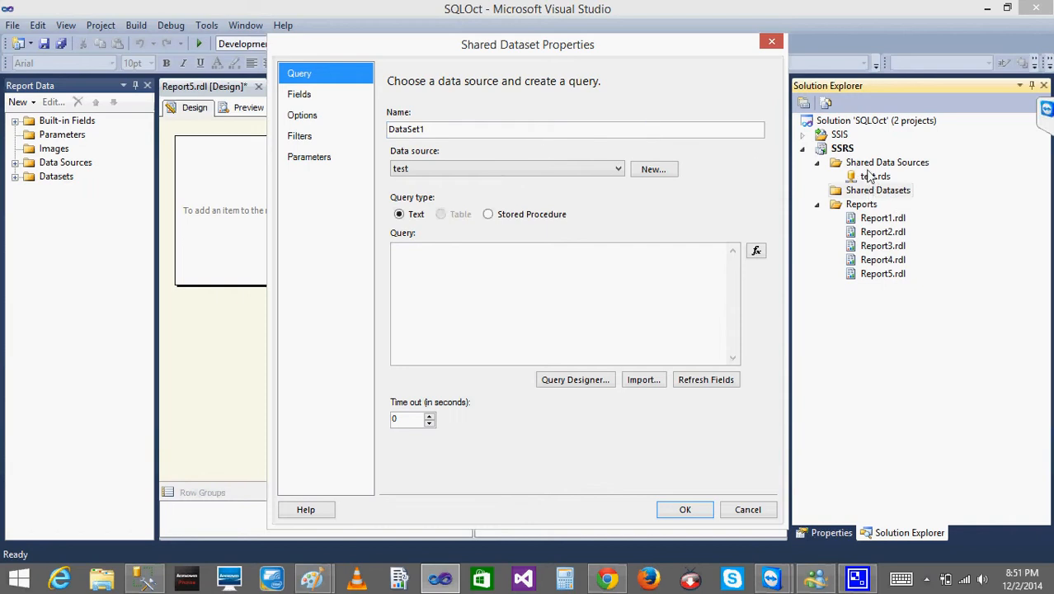
{"action": "left_click", "coordinate": [438, 166]}
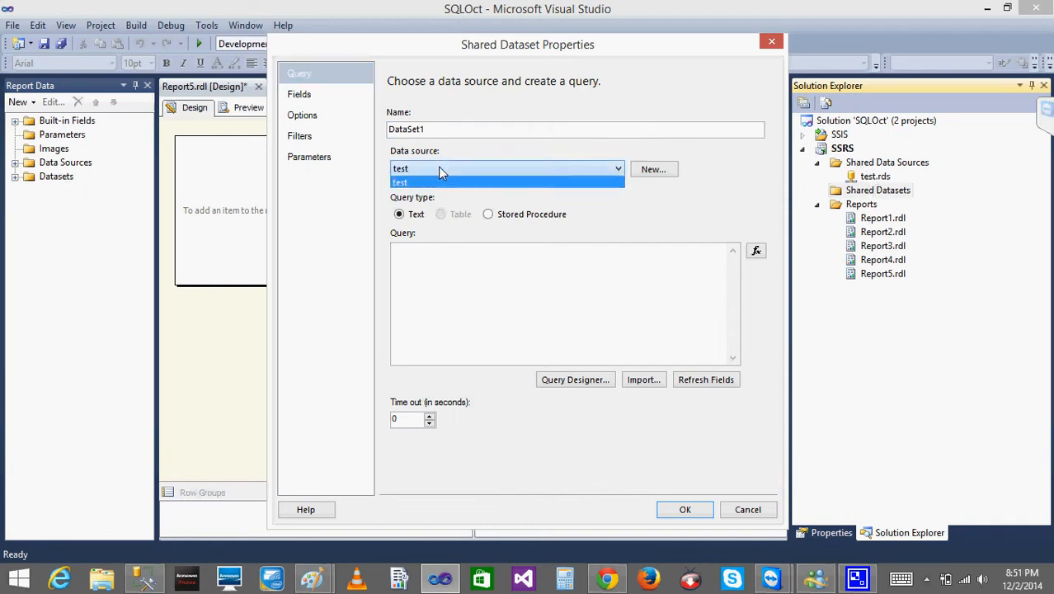
{"action": "left_click", "coordinate": [438, 167]}
{"action": "left_click", "coordinate": [532, 273]}
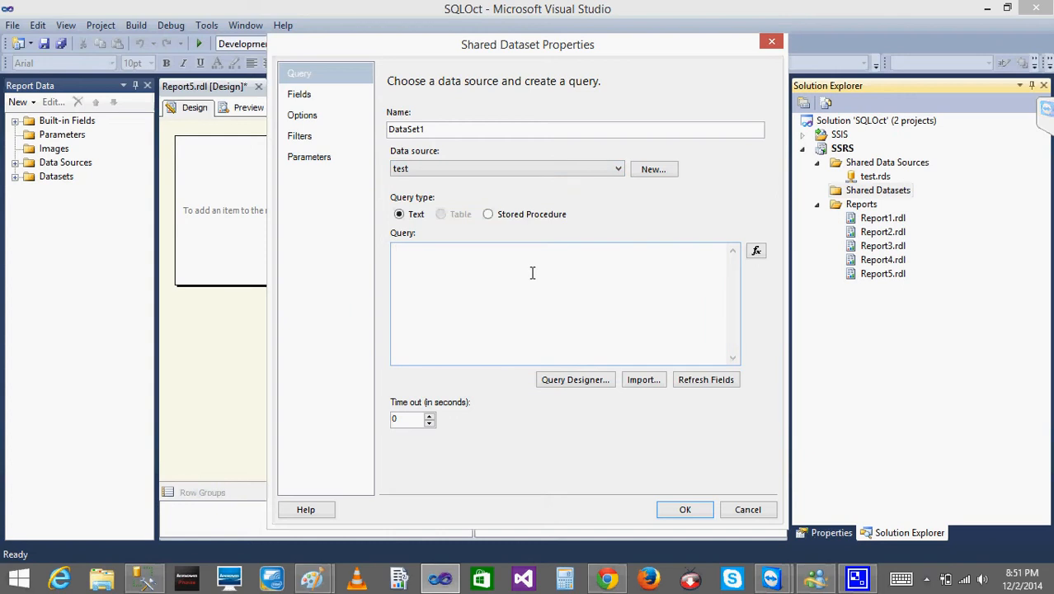
{"action": "type", "text": "SELECT DISTINCT [Qtr] FROM [Test].[dbo].[Cmpny]"}
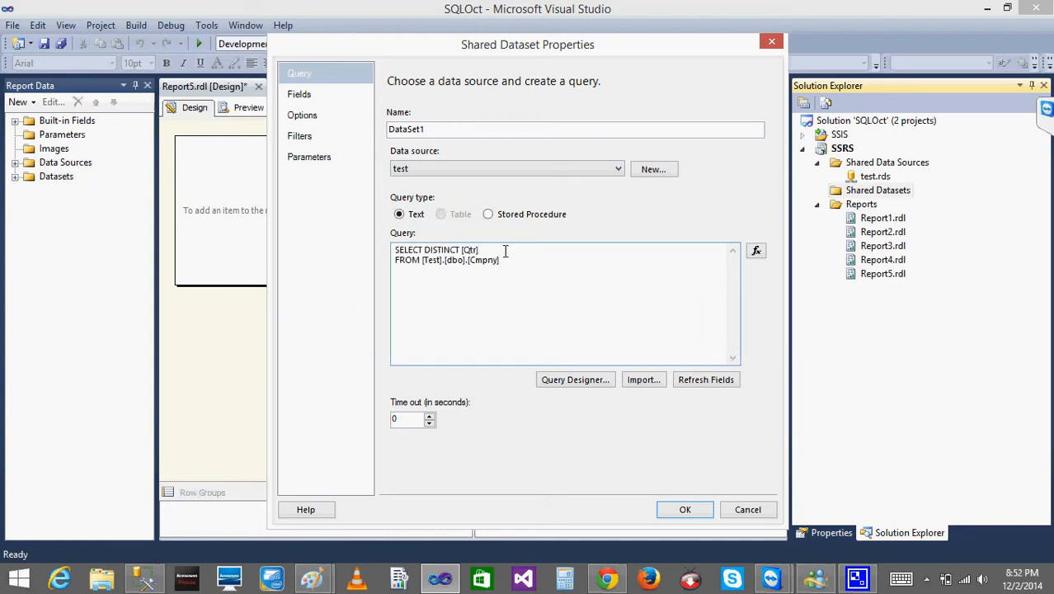
{"action": "key", "text": "BackSpace"}
{"action": "key", "text": "BackSpace"}
{"action": "key", "text": "BackSpace"}
{"action": "key", "text": "BackSpace"}
{"action": "key", "text": "BackSpace"}
{"action": "key", "text": "BackSpace"}
{"action": "key", "text": "BackSpace"}
{"action": "key", "text": "BackSpace"}
{"action": "key", "text": "BackSpace"}
{"action": "key", "text": "BackSpace"}
{"action": "key", "text": "BackSpace"}
{"action": "key", "text": "BackSpace"}
{"action": "key", "text": "BackSpace"}
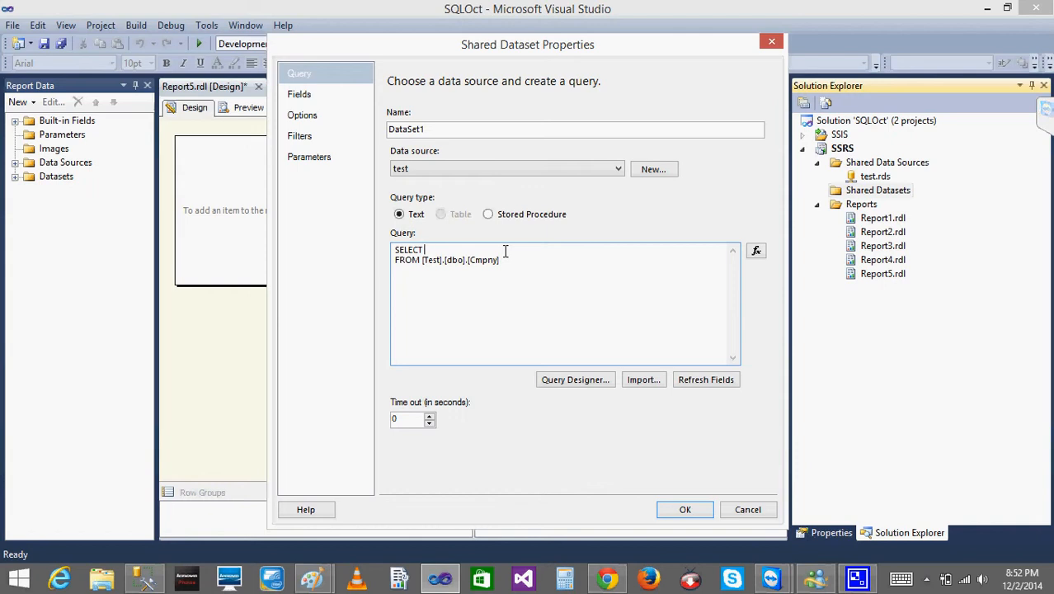
{"action": "type", "text": "*"}
Name the shared dataset "Cmpny" and save it in the SSRS project.
{"action": "left_click", "coordinate": [444, 125]}
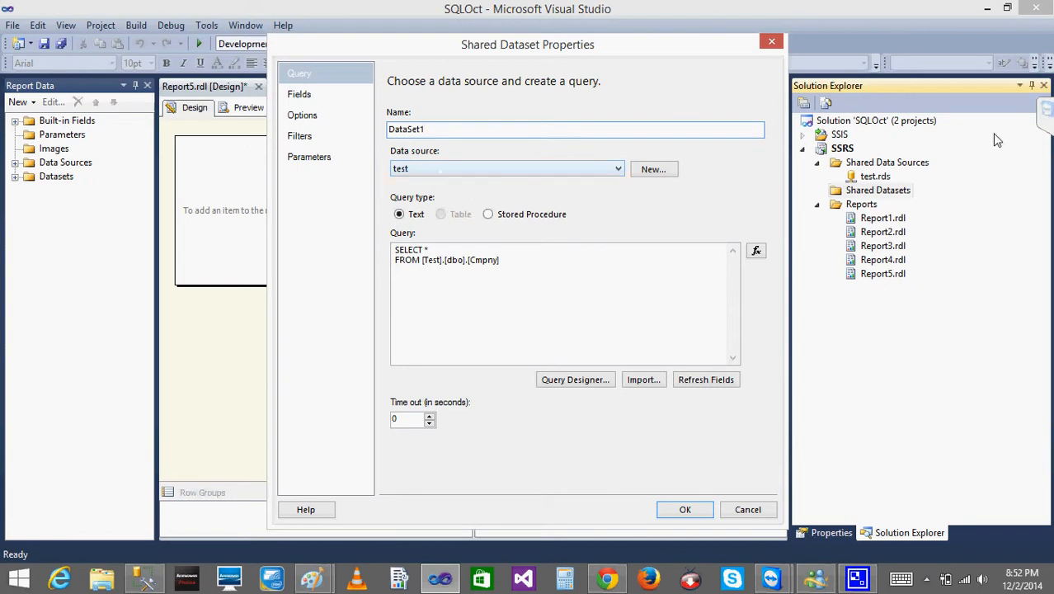
{"action": "double_click", "coordinate": [500, 129]}
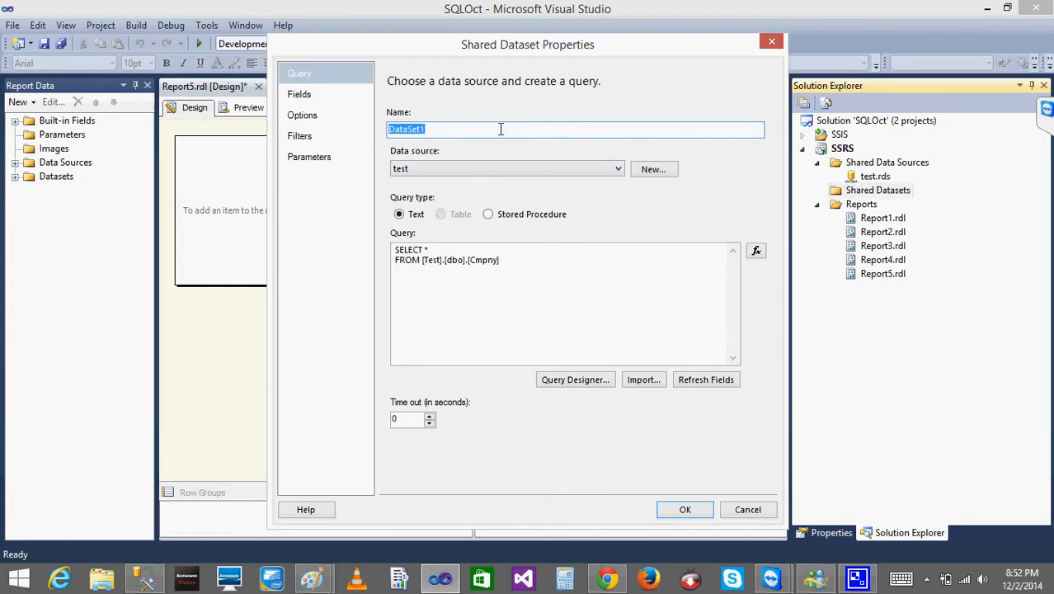
{"action": "type", "text": "C"}
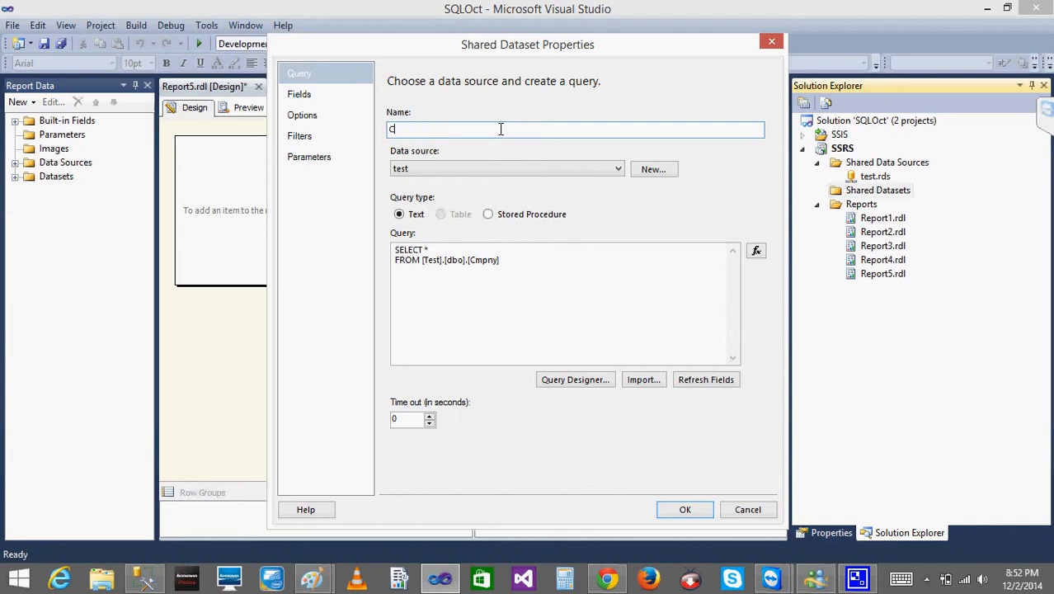
{"action": "type", "text": "mpny"}
{"action": "left_click", "coordinate": [680, 509]}
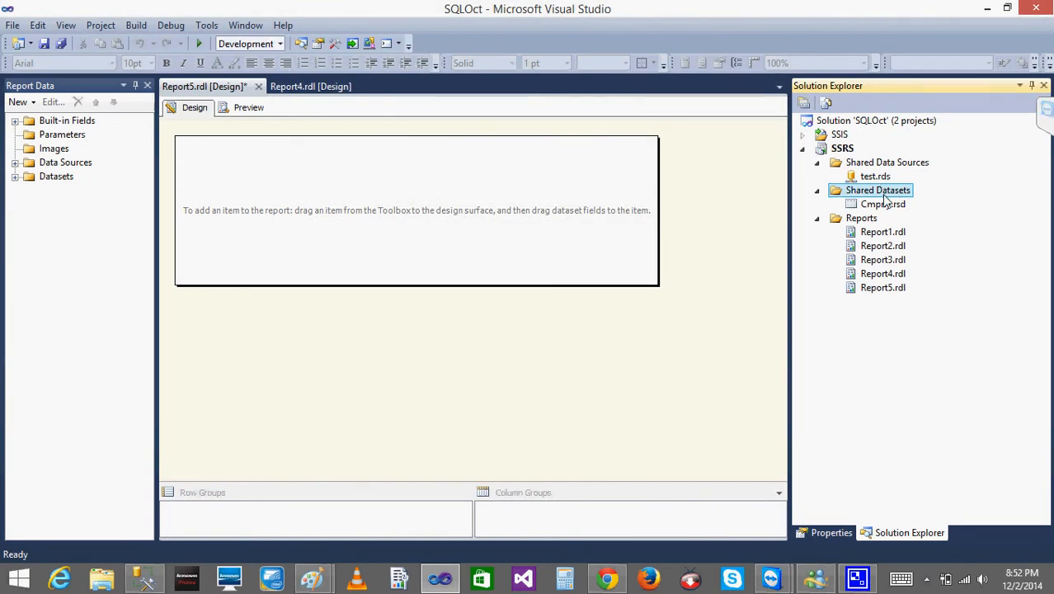
{"action": "left_click", "coordinate": [228, 243]}
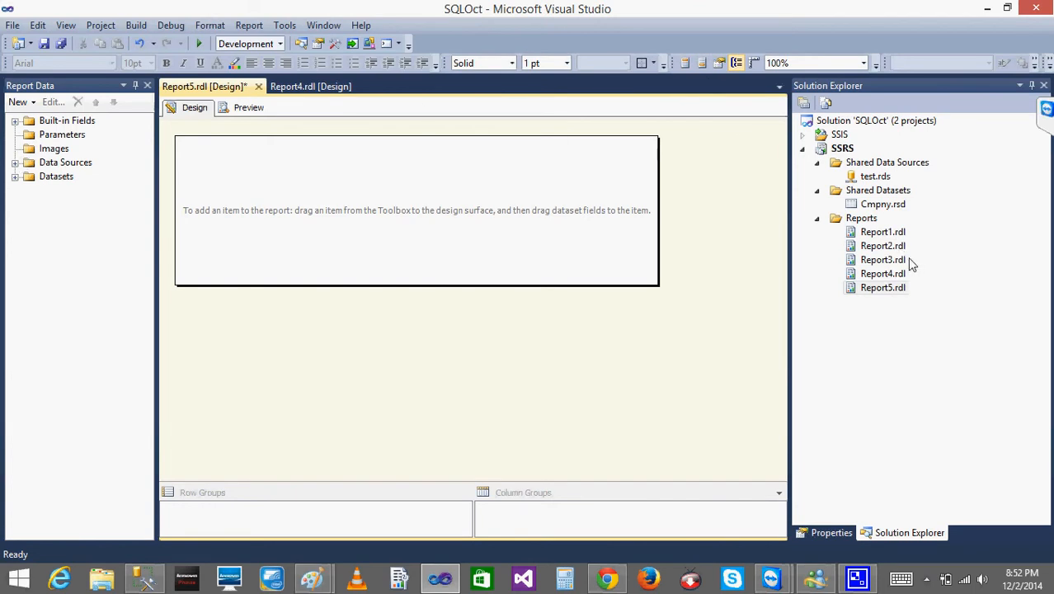
Save all open items and close Report5 and Report4.
{"action": "left_click", "coordinate": [258, 87]}
{"action": "left_click", "coordinate": [657, 386]}
{"action": "left_click", "coordinate": [60, 44]}
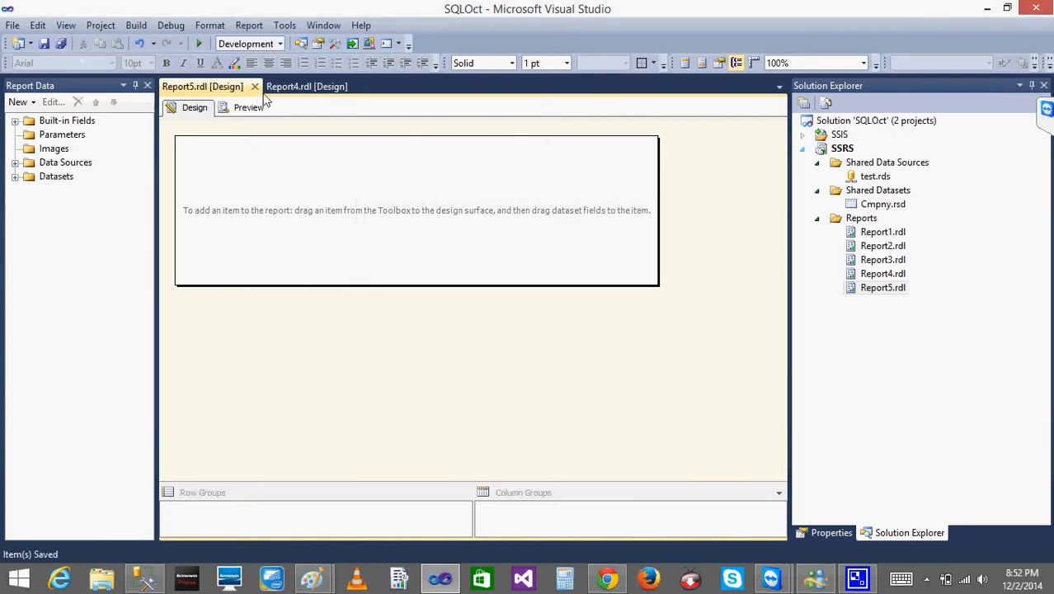
{"action": "left_click", "coordinate": [255, 86]}
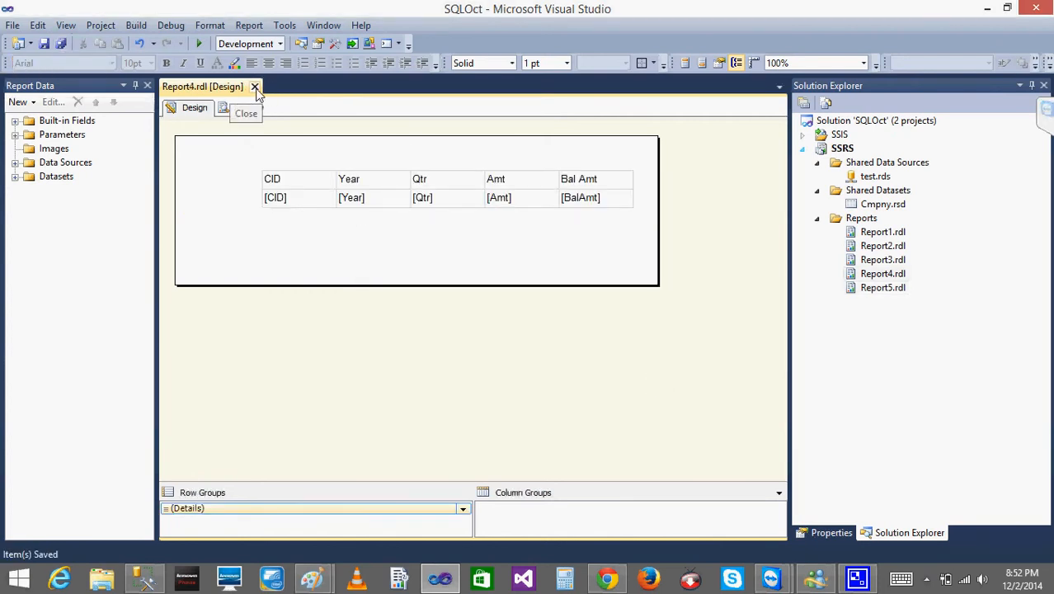
{"action": "left_click", "coordinate": [255, 87]}
Point out the shared test.rds and Cmpny.rsd items in the SSRS project and reopen Report4.
{"action": "left_click", "coordinate": [873, 177]}
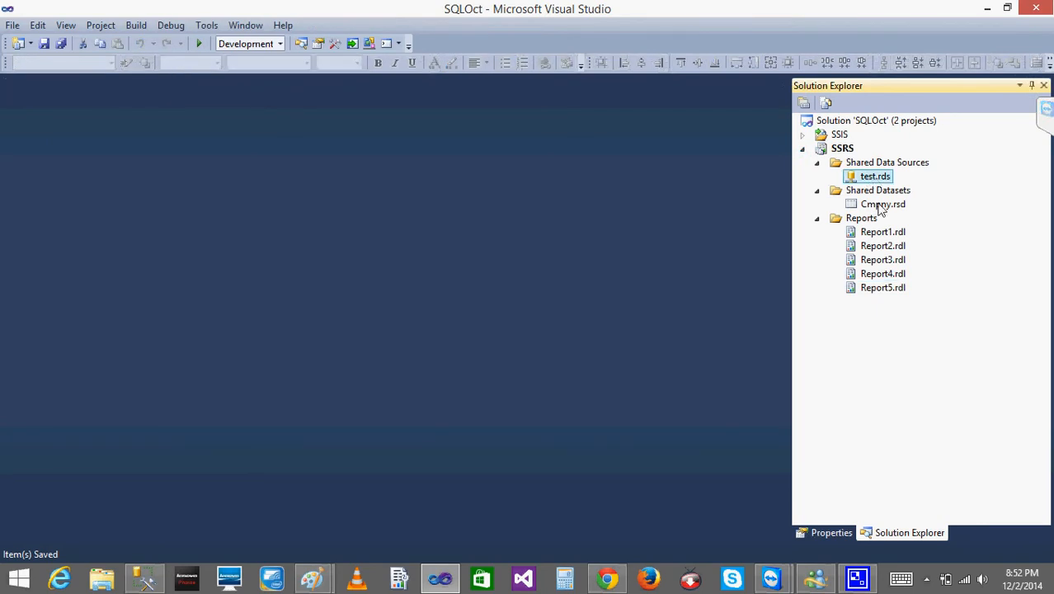
{"action": "left_click", "coordinate": [881, 206]}
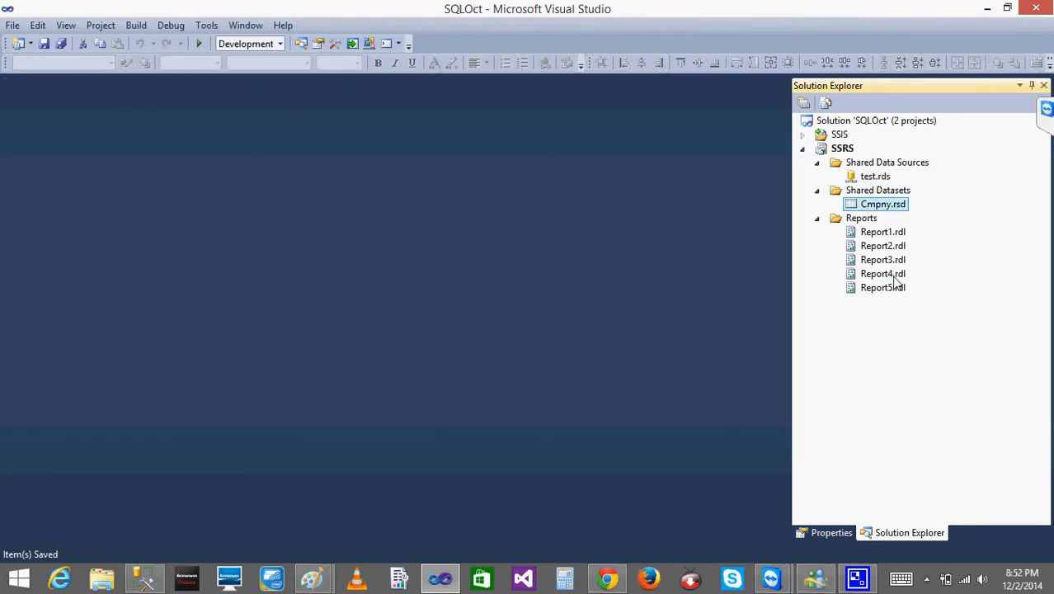
{"action": "left_click", "coordinate": [884, 275]}
{"action": "left_click", "coordinate": [893, 291]}
{"action": "left_click", "coordinate": [878, 279]}
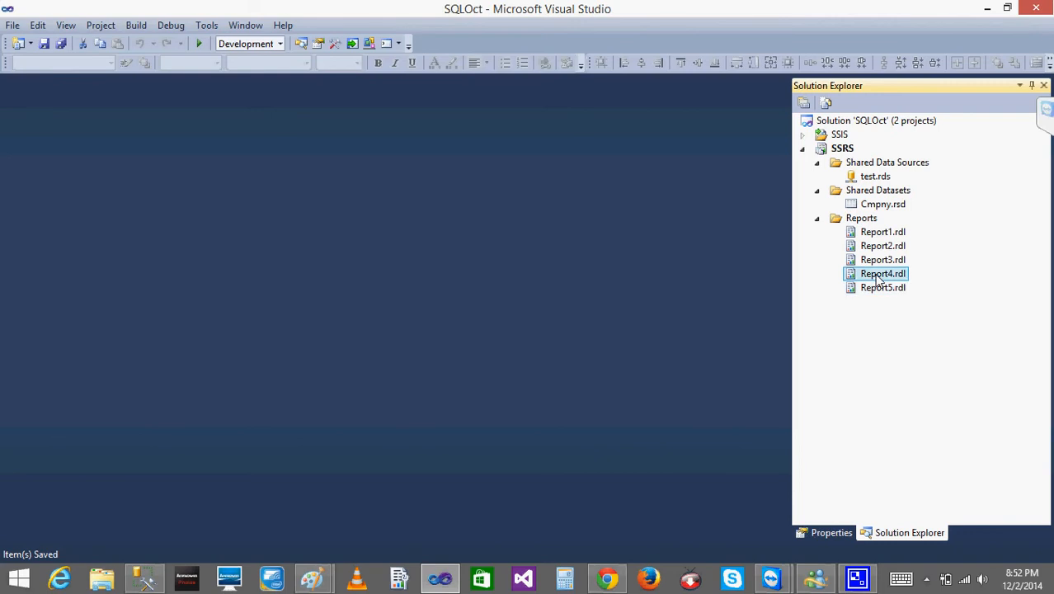
{"action": "double_click", "coordinate": [879, 278]}
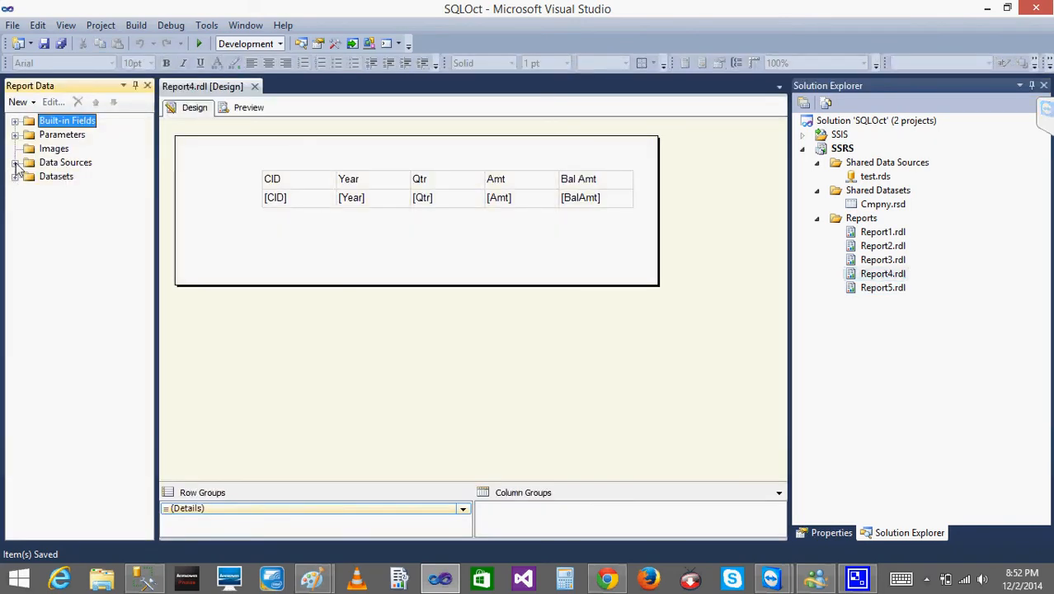
Switch Report4's Test data source from its embedded connection to the shared data source reference "test".
{"action": "left_click", "coordinate": [16, 163]}
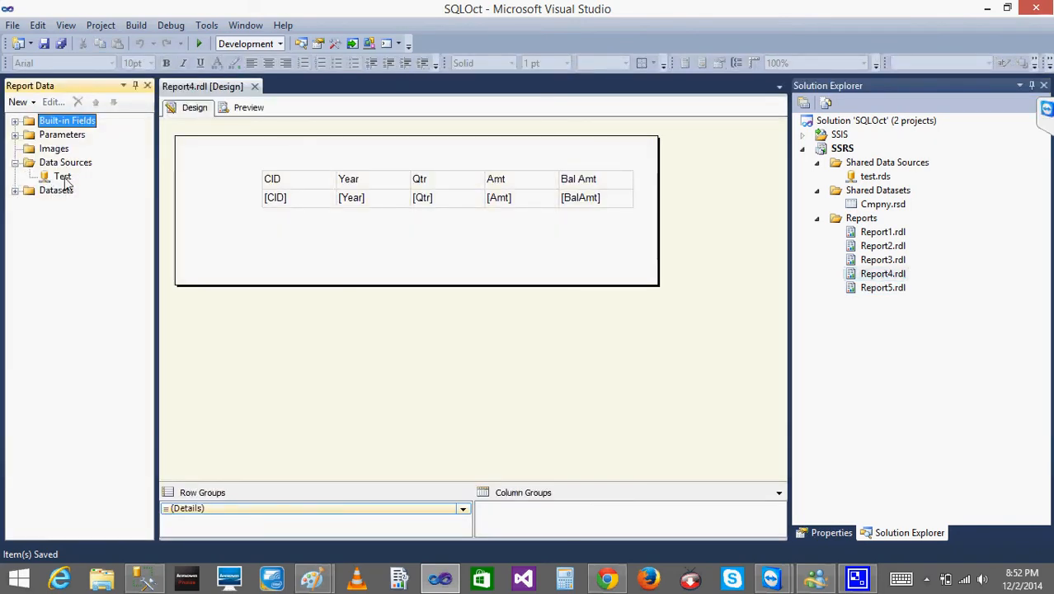
{"action": "double_click", "coordinate": [48, 179]}
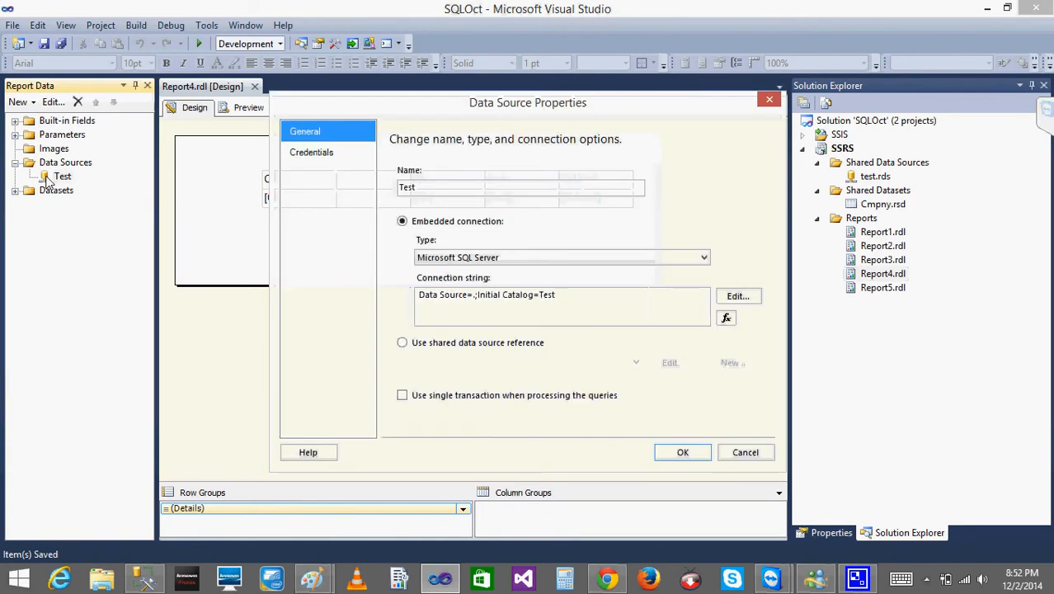
{"action": "left_click", "coordinate": [403, 343]}
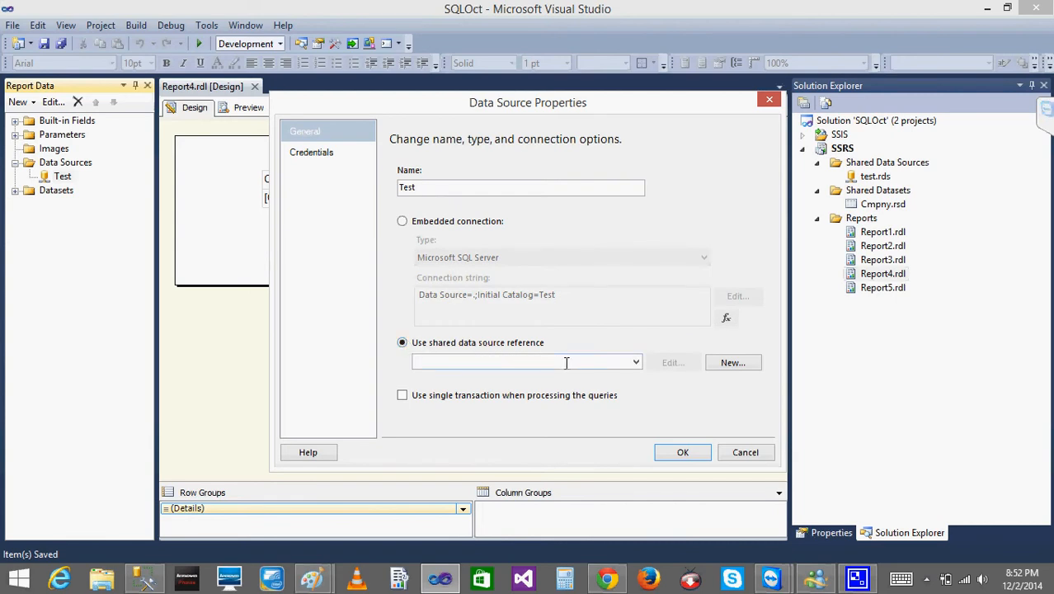
{"action": "left_click", "coordinate": [635, 362]}
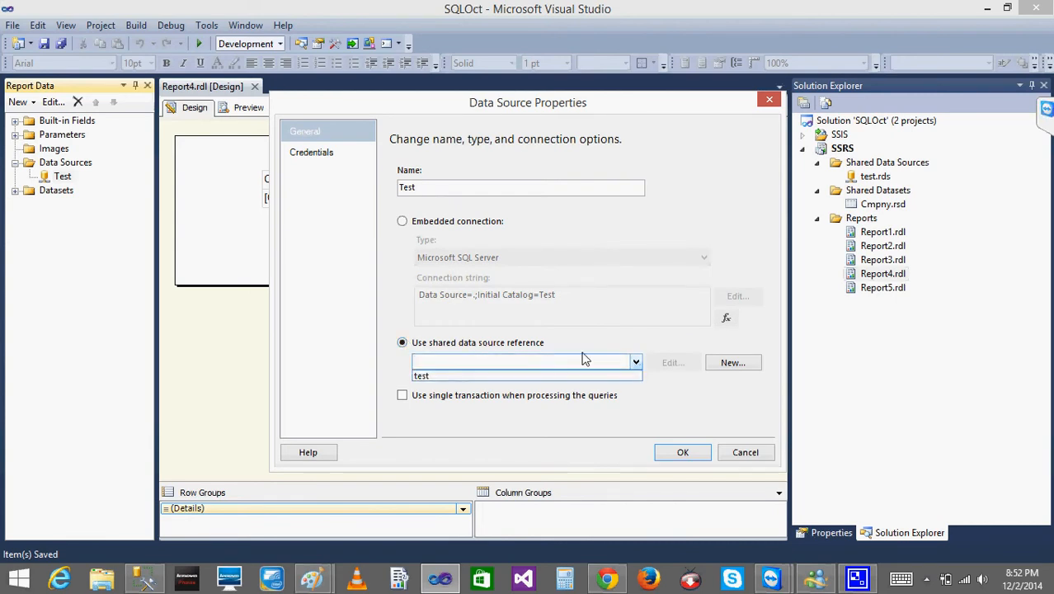
{"action": "left_click", "coordinate": [437, 375]}
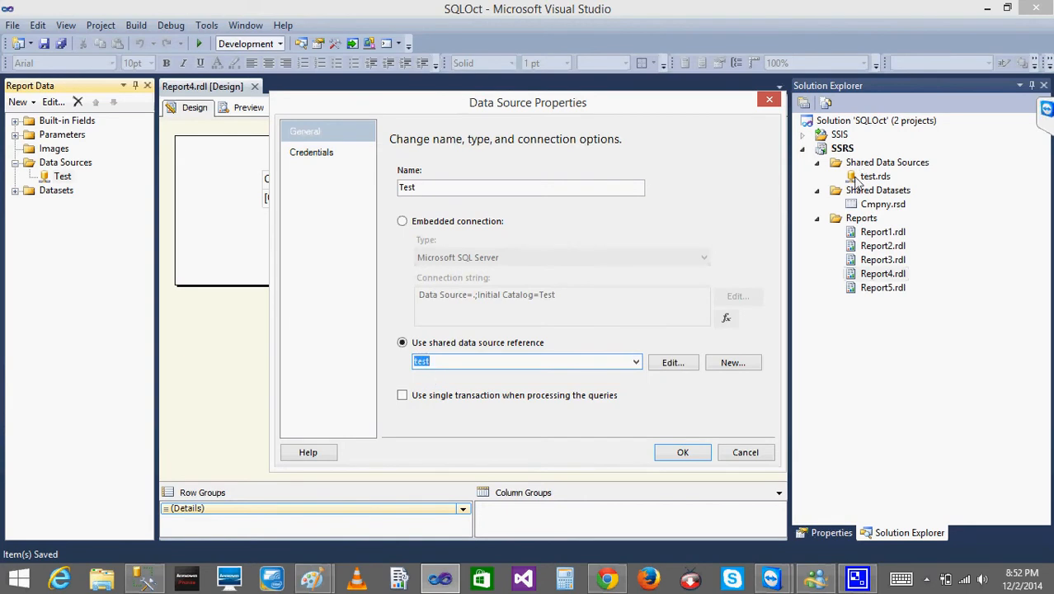
{"action": "left_click", "coordinate": [679, 452]}
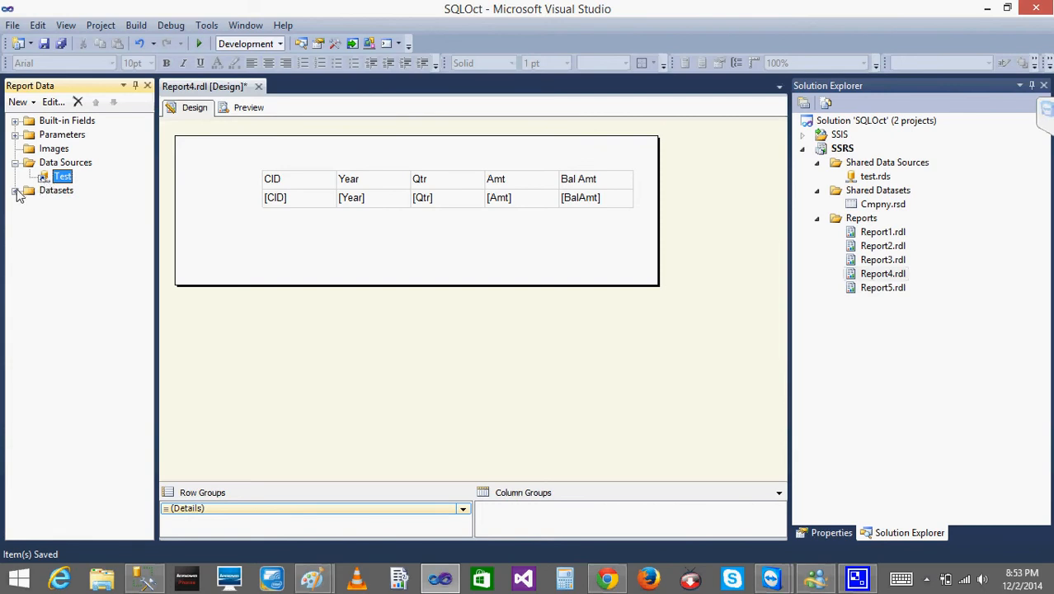
Examine the query of Report4's embedded CMPNY dataset and leave its properties without changing them.
{"action": "left_click", "coordinate": [15, 191]}
{"action": "double_click", "coordinate": [61, 206]}
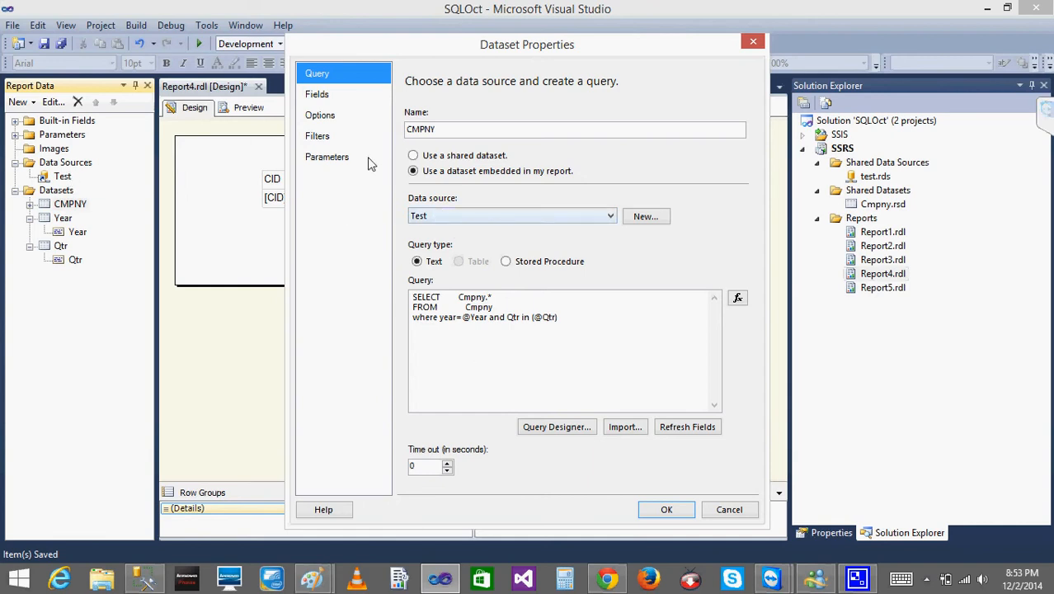
{"action": "left_click", "coordinate": [526, 304]}
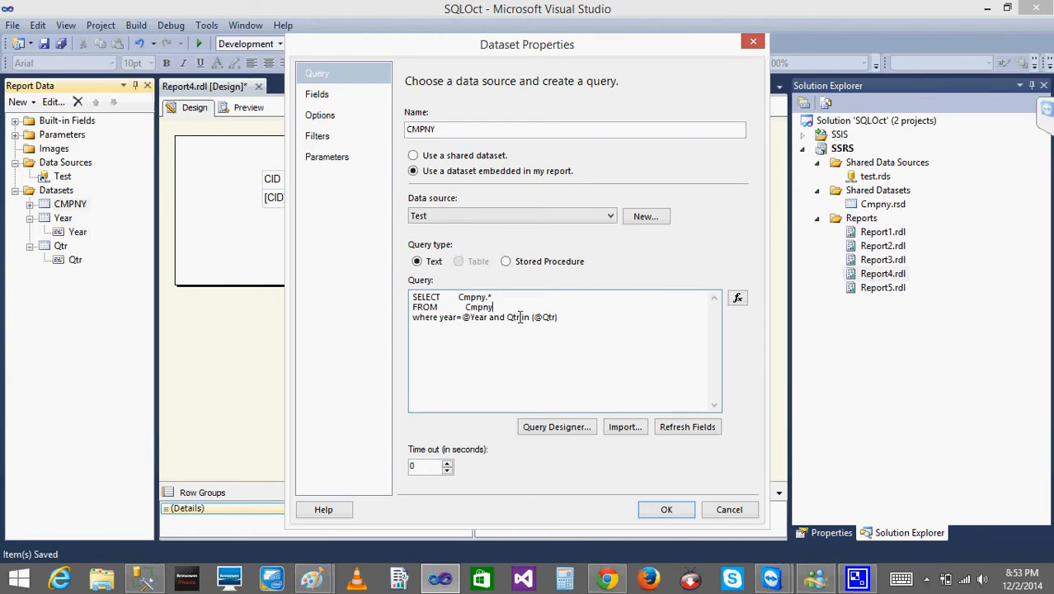
{"action": "left_click", "coordinate": [729, 509]}
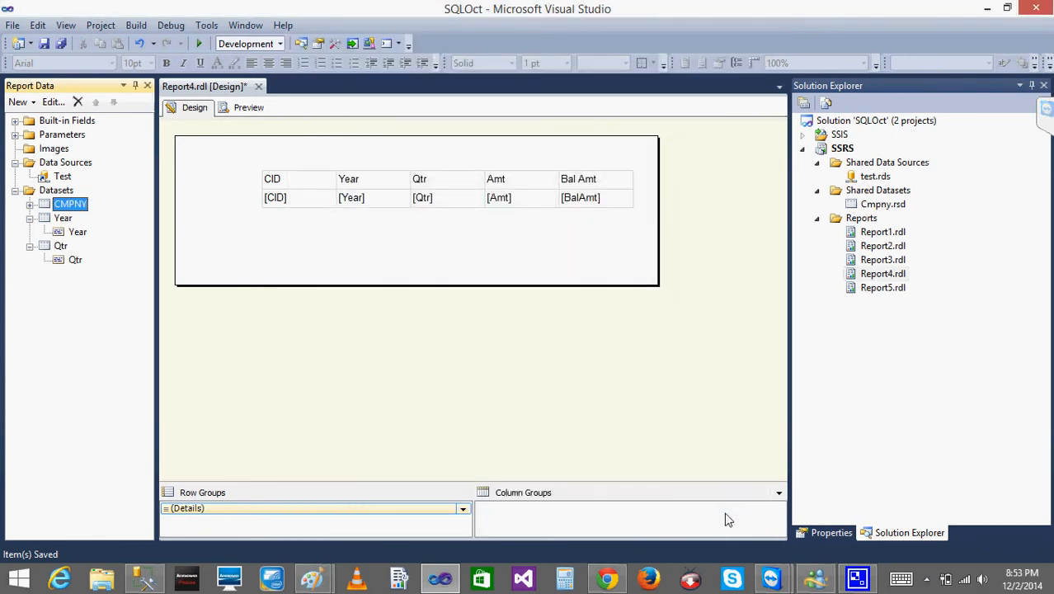
Open Report5 and make its test data source use the shared data source reference "test".
{"action": "double_click", "coordinate": [864, 288]}
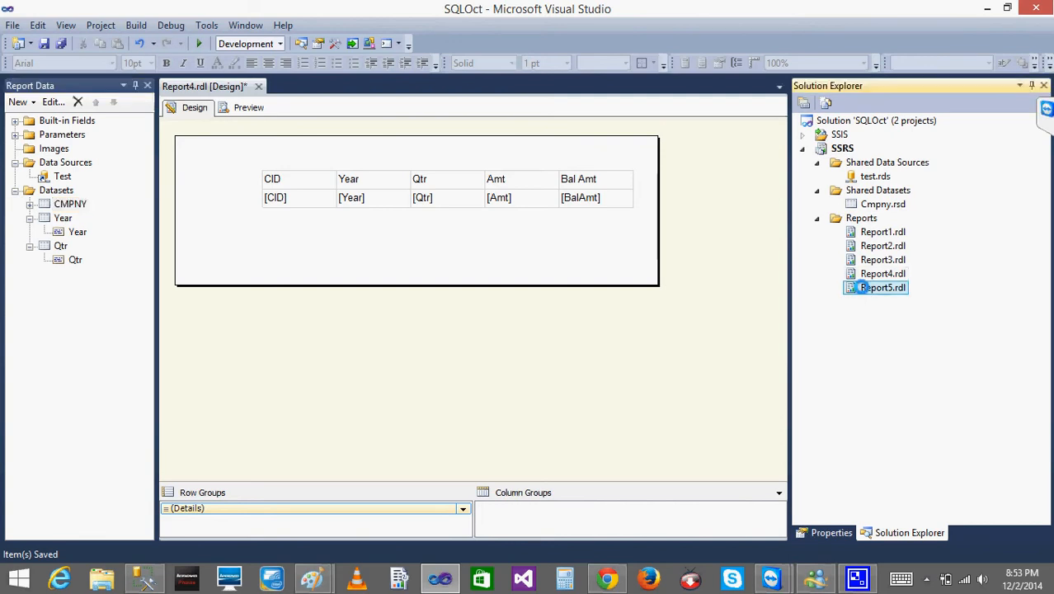
{"action": "left_click", "coordinate": [15, 162]}
{"action": "double_click", "coordinate": [60, 177]}
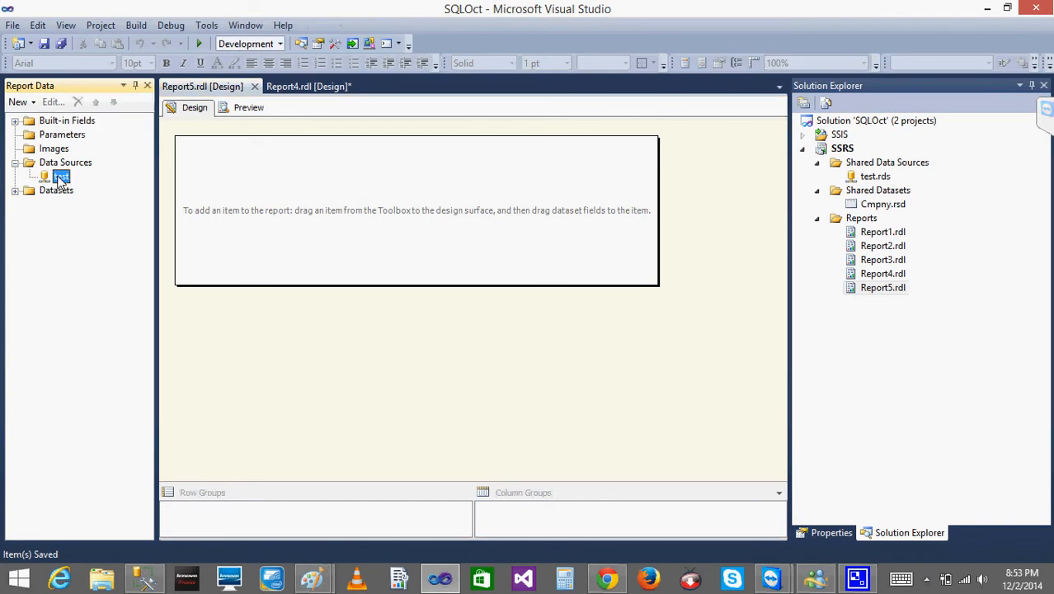
{"action": "left_click", "coordinate": [402, 342]}
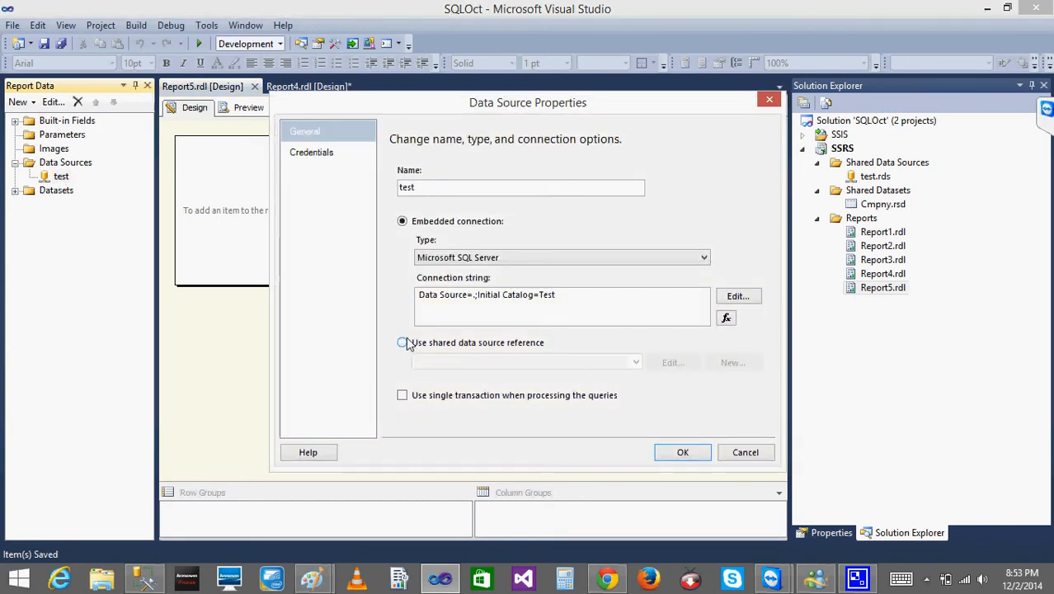
{"action": "left_click", "coordinate": [635, 362]}
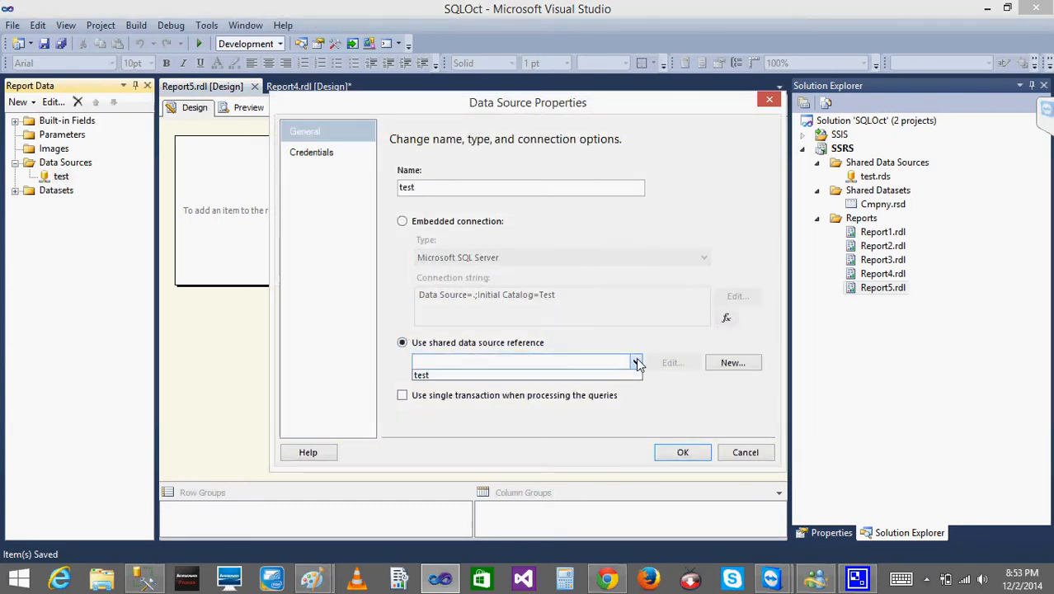
{"action": "left_click", "coordinate": [528, 376]}
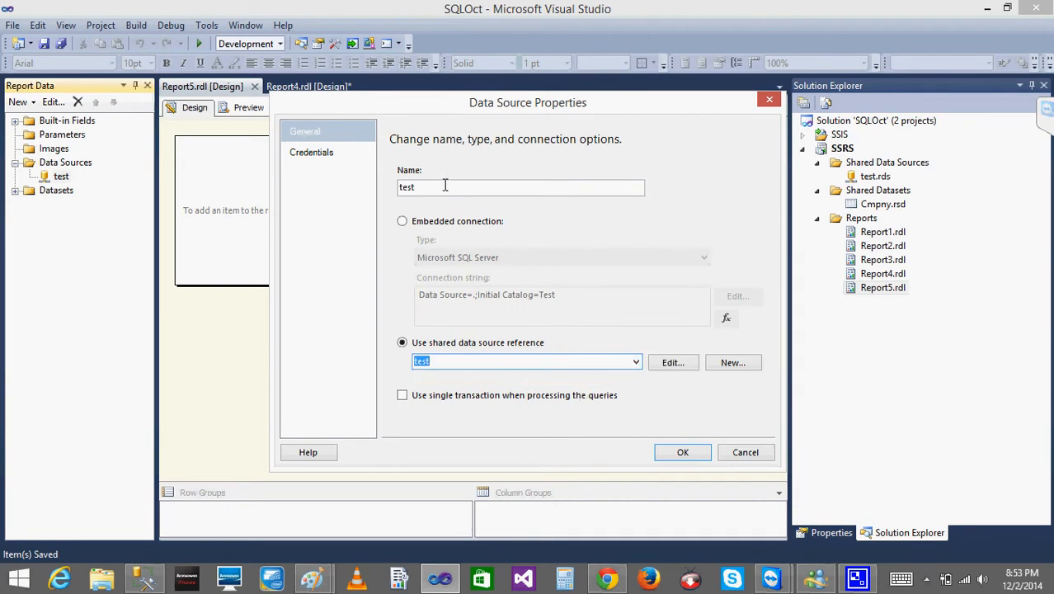
{"action": "left_click", "coordinate": [680, 454]}
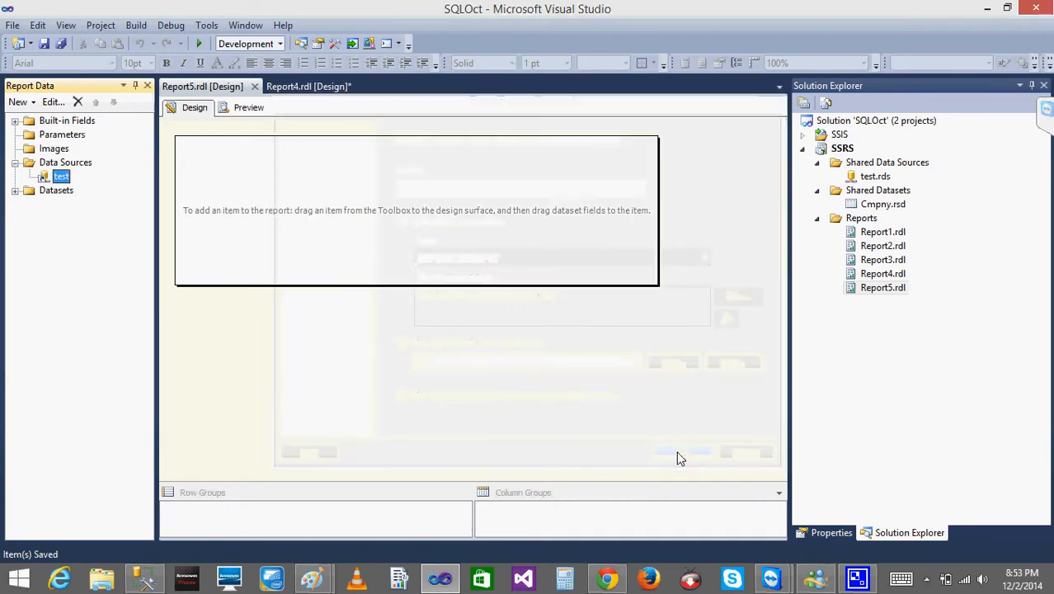
Make Report5's cmpny dataset use the shared dataset Cmpny and expand its fields.
{"action": "left_click", "coordinate": [16, 190]}
{"action": "double_click", "coordinate": [59, 206]}
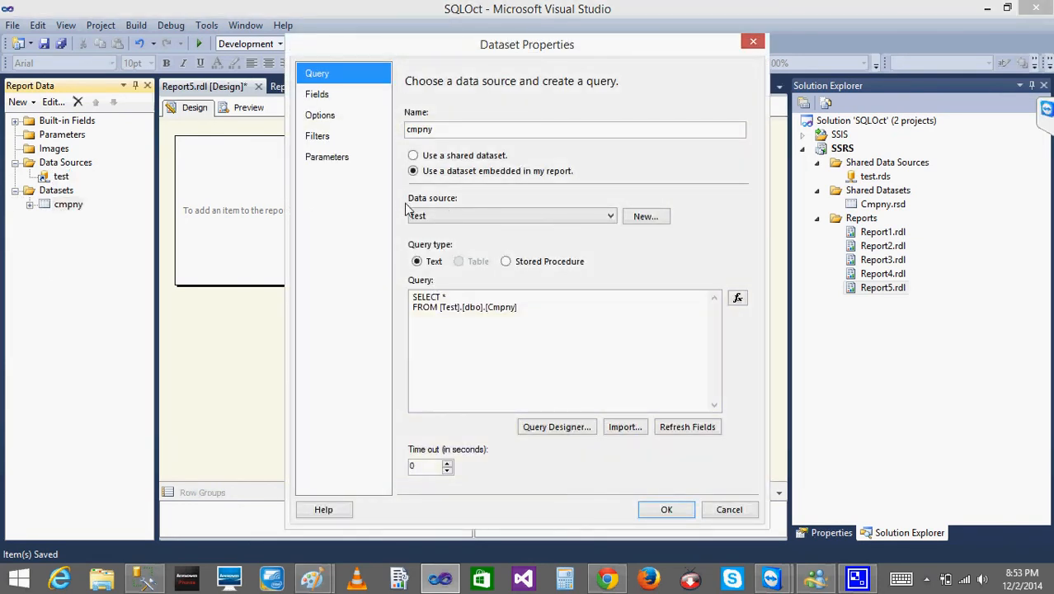
{"action": "left_click", "coordinate": [413, 156]}
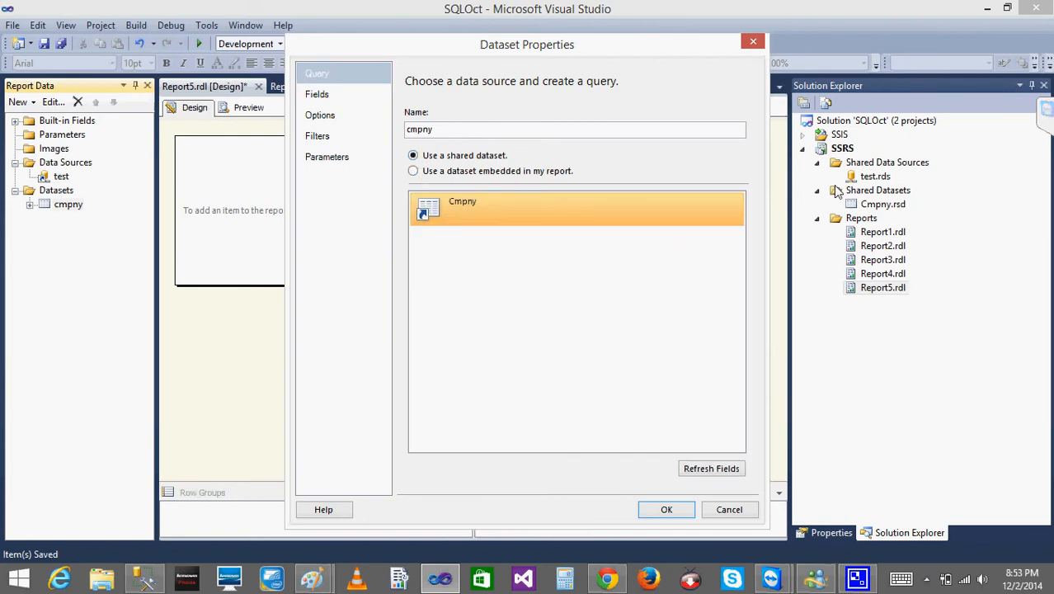
{"action": "left_click", "coordinate": [666, 509]}
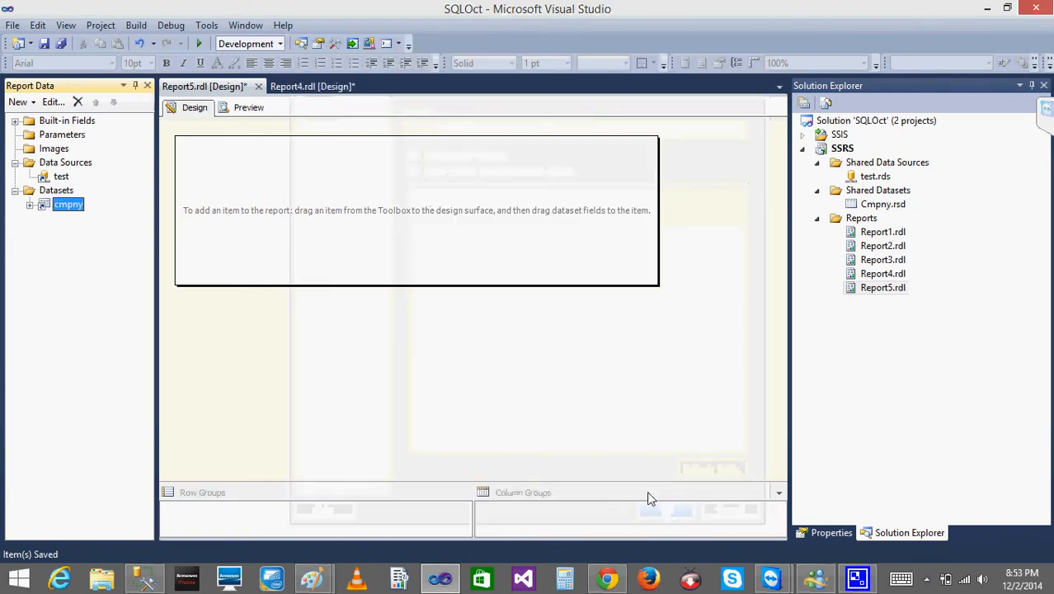
{"action": "left_click", "coordinate": [31, 204]}
{"action": "left_click", "coordinate": [316, 204]}
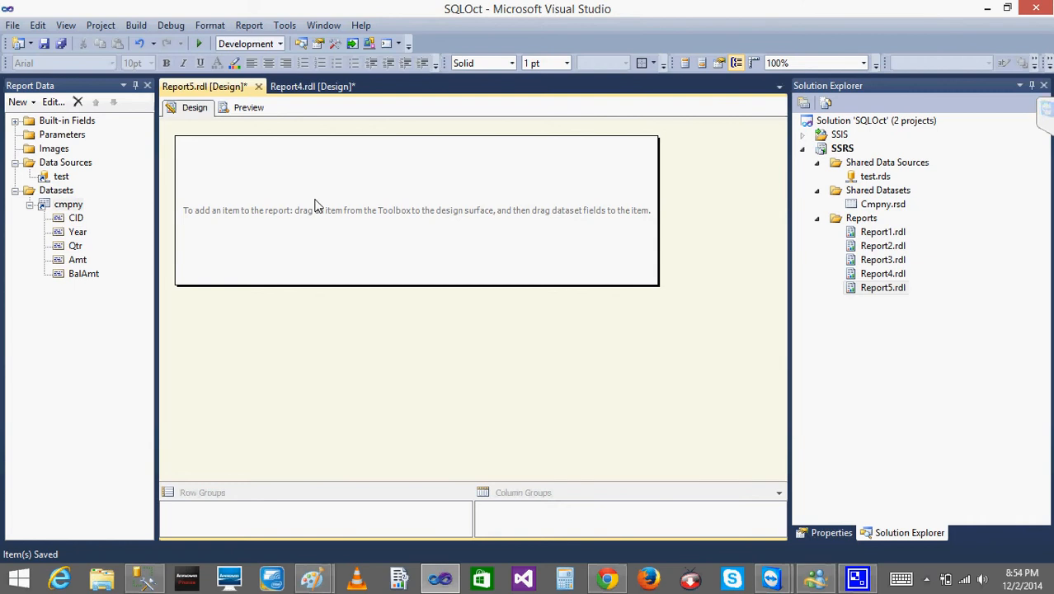
Switch to the Paint diagram and write a circled "Dev" beside the shared data source and dataset box.
{"action": "left_click", "coordinate": [312, 578]}
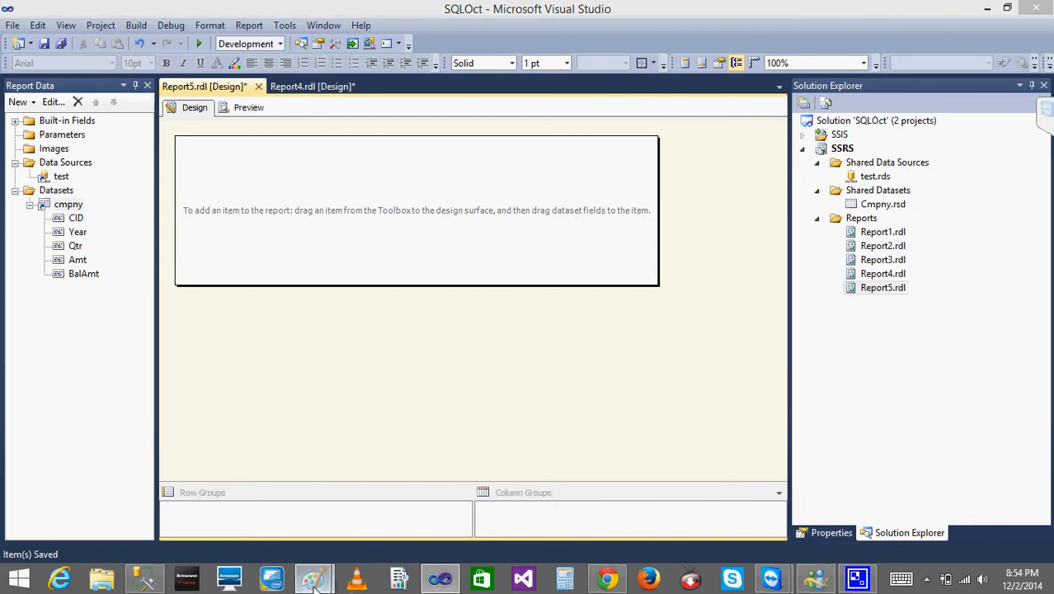
{"action": "left_click", "coordinate": [384, 521]}
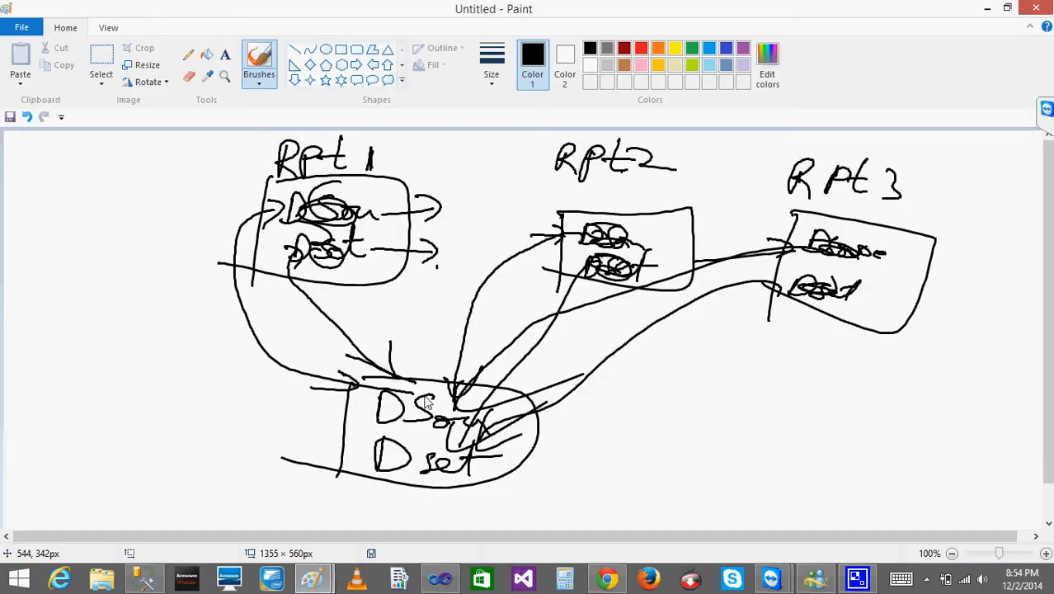
{"action": "left_click", "coordinate": [290, 310]}
{"action": "mouse_move", "coordinate": [224, 401]}
{"action": "left_mouse_down"}
{"action": "mouse_move", "coordinate": [219, 422]}
{"action": "mouse_move", "coordinate": [280, 398]}
{"action": "mouse_move", "coordinate": [213, 460]}
{"action": "mouse_move", "coordinate": [231, 392]}
{"action": "left_mouse_up"}
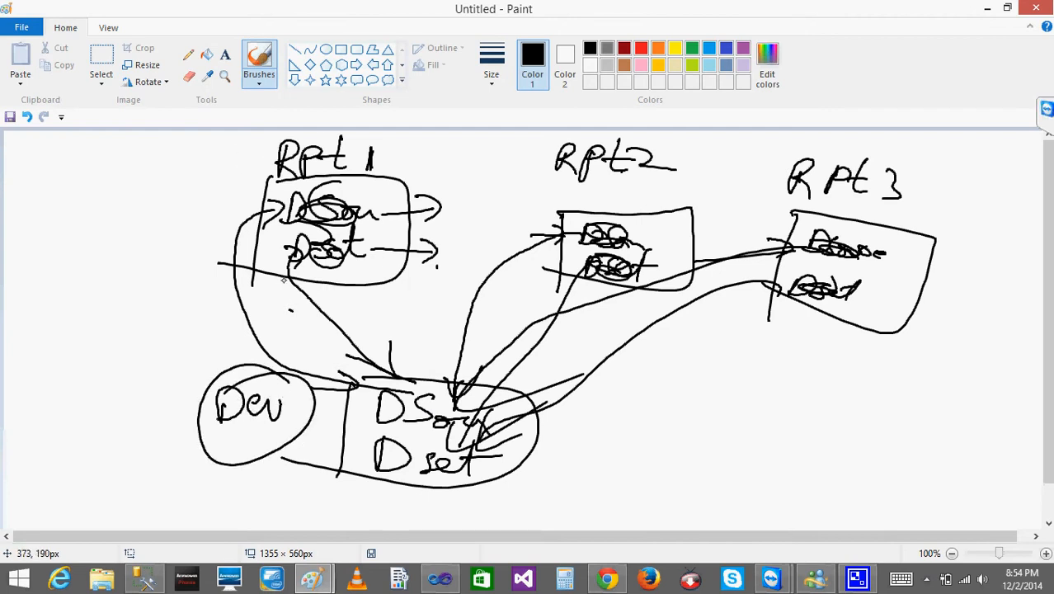
Draw three D-shaped outlines in a row below the Rpt3 box to represent separate reports.
{"action": "left_click_drag", "start_coordinate": [739, 384], "coordinate": [737, 422]}
{"action": "mouse_move", "coordinate": [740, 368]}
{"action": "left_mouse_down"}
{"action": "mouse_move", "coordinate": [781, 405]}
{"action": "mouse_move", "coordinate": [743, 424]}
{"action": "left_mouse_up"}
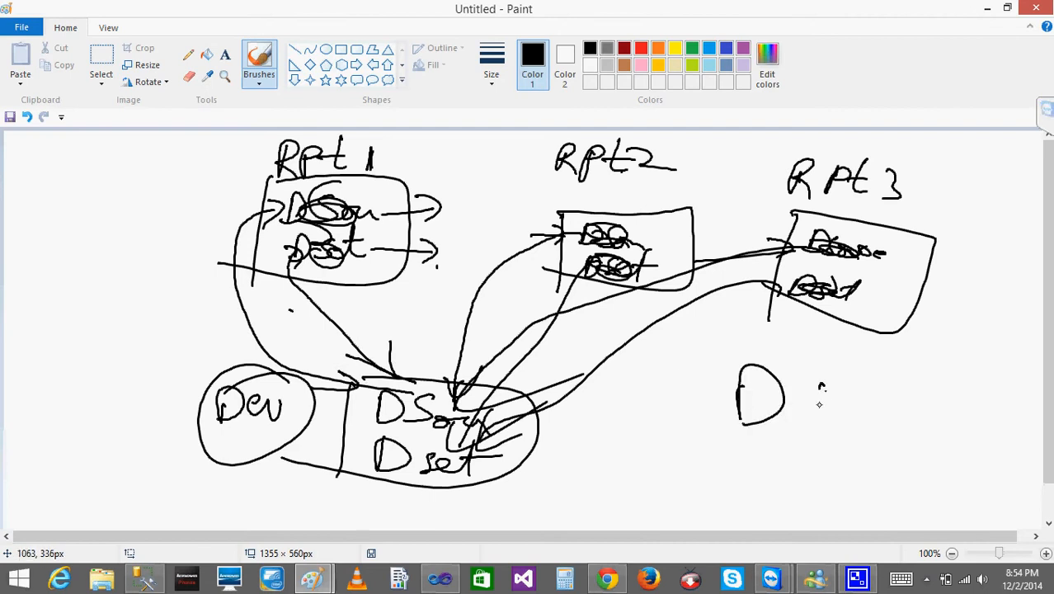
{"action": "left_click_drag", "start_coordinate": [820, 381], "coordinate": [818, 422]}
{"action": "left_click_drag", "start_coordinate": [821, 375], "coordinate": [824, 425]}
{"action": "left_click_drag", "start_coordinate": [922, 384], "coordinate": [900, 424]}
{"action": "left_click_drag", "start_coordinate": [908, 389], "coordinate": [899, 425]}
Label the three D-shaped outlines RP1, RP2 and RP3 above each one.
{"action": "mouse_move", "coordinate": [759, 332]}
{"action": "left_mouse_down"}
{"action": "mouse_move", "coordinate": [756, 349]}
{"action": "mouse_move", "coordinate": [771, 350]}
{"action": "left_mouse_up"}
{"action": "mouse_move", "coordinate": [778, 332]}
{"action": "left_mouse_down"}
{"action": "mouse_move", "coordinate": [775, 353]}
{"action": "mouse_move", "coordinate": [777, 345]}
{"action": "left_mouse_up"}
{"action": "left_click_drag", "start_coordinate": [817, 344], "coordinate": [818, 362]}
{"action": "mouse_move", "coordinate": [819, 349]}
{"action": "left_mouse_down"}
{"action": "mouse_move", "coordinate": [836, 342]}
{"action": "mouse_move", "coordinate": [820, 354]}
{"action": "left_mouse_up"}
{"action": "left_click_drag", "start_coordinate": [780, 344], "coordinate": [782, 360]}
{"action": "left_click_drag", "start_coordinate": [840, 341], "coordinate": [841, 364]}
{"action": "left_click_drag", "start_coordinate": [841, 342], "coordinate": [871, 363]}
{"action": "mouse_move", "coordinate": [924, 347]}
{"action": "left_mouse_down"}
{"action": "mouse_move", "coordinate": [922, 368]}
{"action": "mouse_move", "coordinate": [938, 359]}
{"action": "mouse_move", "coordinate": [940, 372]}
{"action": "left_mouse_up"}
{"action": "mouse_move", "coordinate": [940, 348]}
{"action": "left_mouse_down"}
{"action": "mouse_move", "coordinate": [954, 354]}
{"action": "mouse_move", "coordinate": [953, 378]}
{"action": "left_mouse_up"}
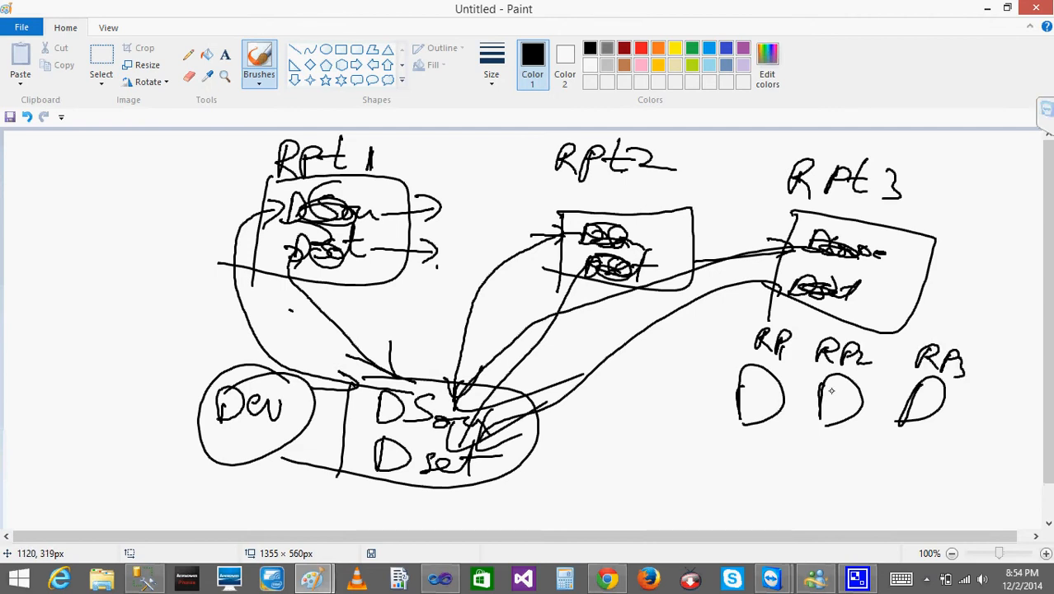
Write "DS" inside each of the RP1, RP2 and RP3 shapes to show their own data sources.
{"action": "left_click_drag", "start_coordinate": [752, 387], "coordinate": [752, 406]}
{"action": "left_click_drag", "start_coordinate": [753, 387], "coordinate": [742, 418]}
{"action": "left_click_drag", "start_coordinate": [824, 382], "coordinate": [824, 404]}
{"action": "left_click_drag", "start_coordinate": [826, 383], "coordinate": [821, 421]}
{"action": "left_click_drag", "start_coordinate": [918, 389], "coordinate": [918, 407]}
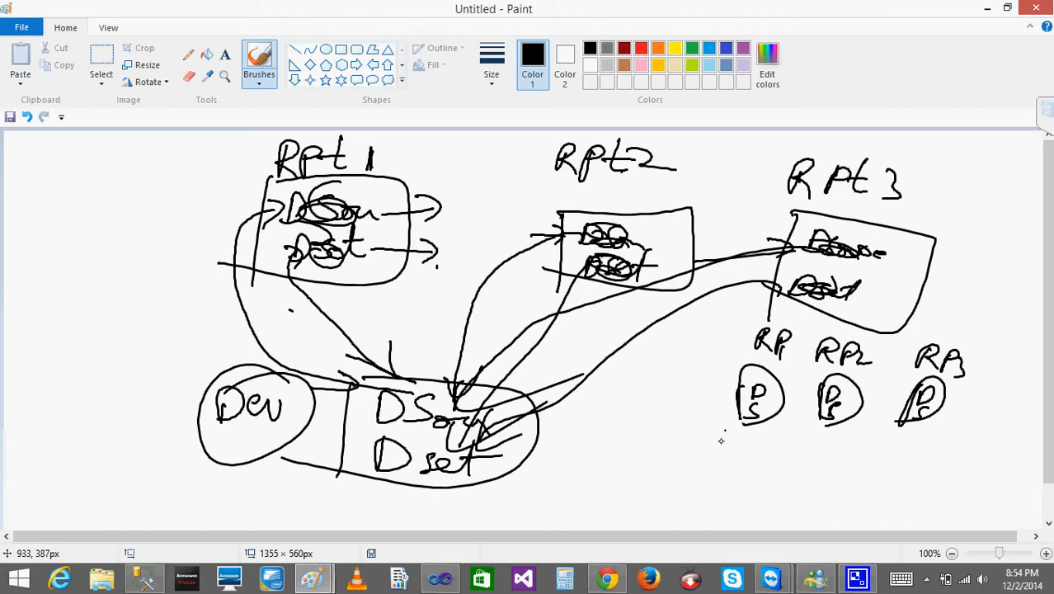
Draw a down arrow below RP1 leading to a circled "Dev" and write "QA" beneath it.
{"action": "left_click_drag", "start_coordinate": [725, 446], "coordinate": [719, 465]}
{"action": "mouse_move", "coordinate": [713, 448]}
{"action": "left_mouse_down"}
{"action": "mouse_move", "coordinate": [702, 492]}
{"action": "mouse_move", "coordinate": [729, 489]}
{"action": "left_mouse_up"}
{"action": "left_click_drag", "start_coordinate": [731, 479], "coordinate": [746, 487]}
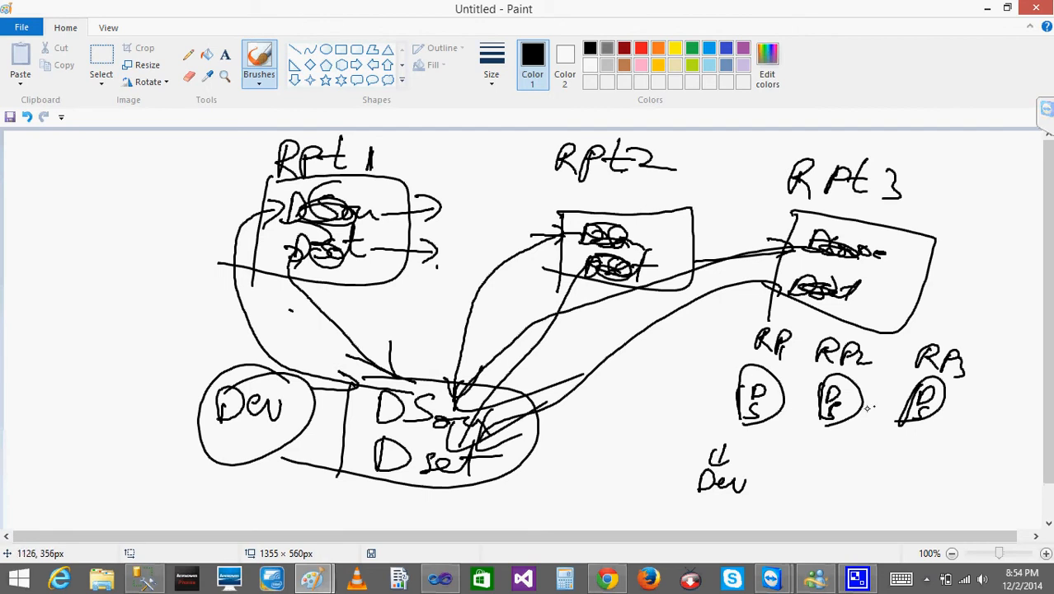
{"action": "mouse_move", "coordinate": [730, 467]}
{"action": "left_mouse_down"}
{"action": "mouse_move", "coordinate": [695, 489]}
{"action": "mouse_move", "coordinate": [698, 510]}
{"action": "mouse_move", "coordinate": [711, 514]}
{"action": "left_mouse_up"}
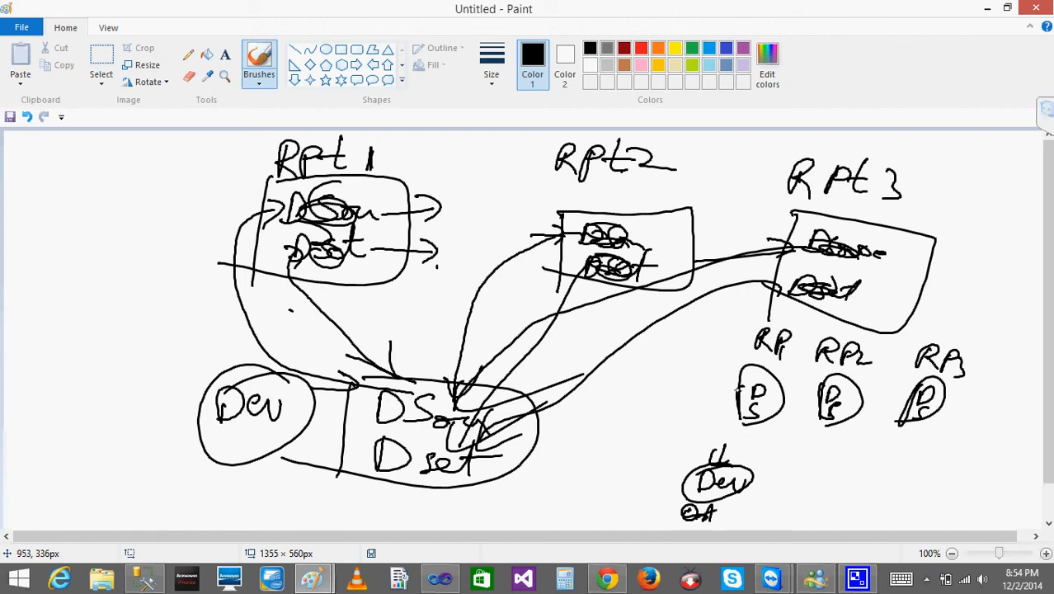
Draw an arrow into each of the RP1, RP2 and RP3 shapes and write a boxed "Shared" with "DS" beside it below them.
{"action": "left_click_drag", "start_coordinate": [736, 389], "coordinate": [717, 391]}
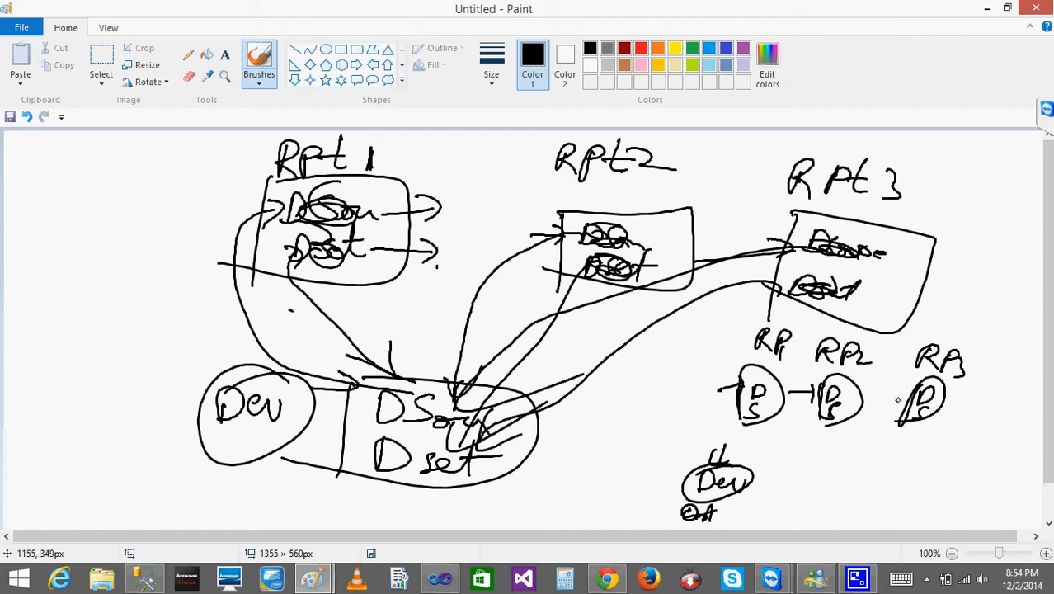
{"action": "left_click_drag", "start_coordinate": [897, 400], "coordinate": [893, 404]}
{"action": "left_click_drag", "start_coordinate": [813, 462], "coordinate": [820, 485]}
{"action": "mouse_move", "coordinate": [835, 489]}
{"action": "left_mouse_down"}
{"action": "mouse_move", "coordinate": [884, 468]}
{"action": "mouse_move", "coordinate": [917, 490]}
{"action": "mouse_move", "coordinate": [910, 509]}
{"action": "left_mouse_up"}
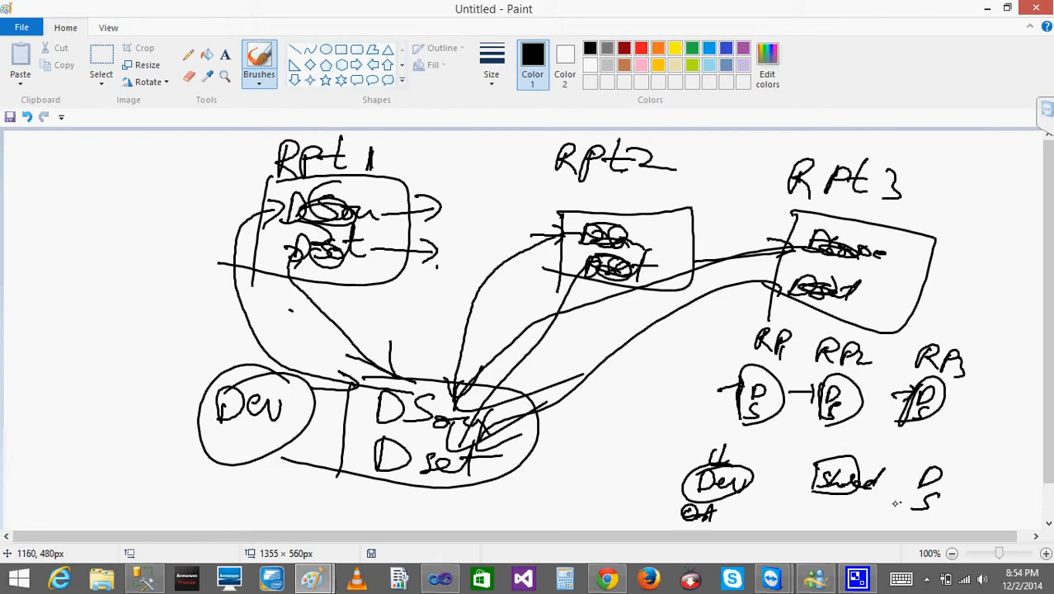
Connect the RP1, RP2 and RP3 shapes to the "Shared" box with lines, then circle the box and outline the three reports as a group.
{"action": "mouse_move", "coordinate": [764, 397]}
{"action": "left_mouse_down"}
{"action": "mouse_move", "coordinate": [734, 389]}
{"action": "mouse_move", "coordinate": [795, 453]}
{"action": "left_mouse_up"}
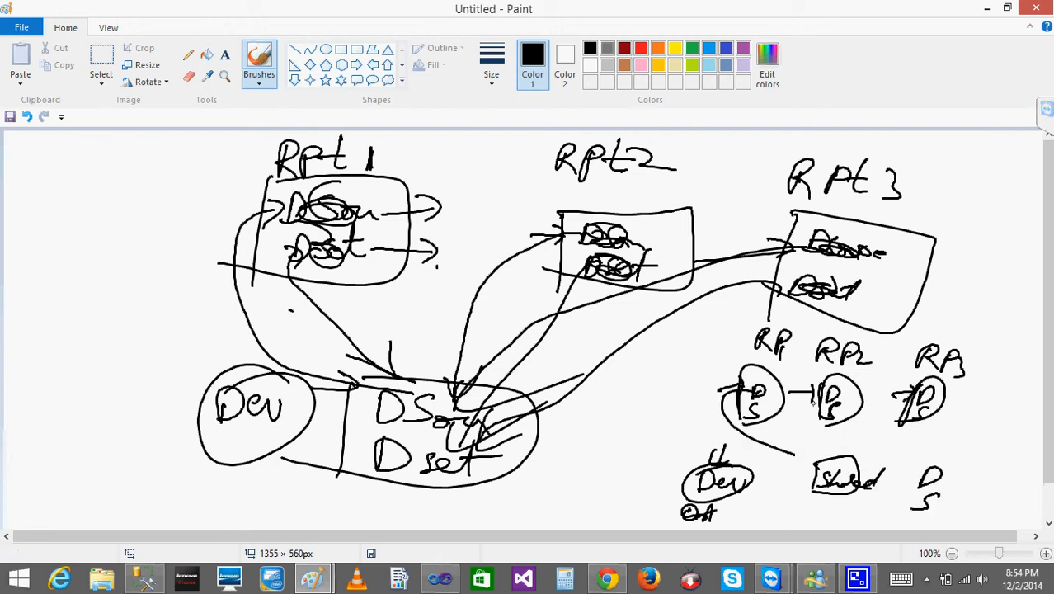
{"action": "mouse_move", "coordinate": [816, 394]}
{"action": "left_mouse_down"}
{"action": "mouse_move", "coordinate": [789, 450]}
{"action": "mouse_move", "coordinate": [801, 470]}
{"action": "left_mouse_up"}
{"action": "mouse_move", "coordinate": [892, 394]}
{"action": "left_mouse_down"}
{"action": "mouse_move", "coordinate": [796, 454]}
{"action": "mouse_move", "coordinate": [798, 466]}
{"action": "mouse_move", "coordinate": [812, 458]}
{"action": "left_mouse_up"}
{"action": "left_click", "coordinate": [812, 366]}
{"action": "mouse_move", "coordinate": [812, 358]}
{"action": "left_mouse_down"}
{"action": "mouse_move", "coordinate": [978, 420]}
{"action": "mouse_move", "coordinate": [780, 363]}
{"action": "left_mouse_up"}
{"action": "mouse_move", "coordinate": [833, 449]}
{"action": "left_mouse_down"}
{"action": "mouse_move", "coordinate": [796, 485]}
{"action": "mouse_move", "coordinate": [894, 470]}
{"action": "left_mouse_up"}
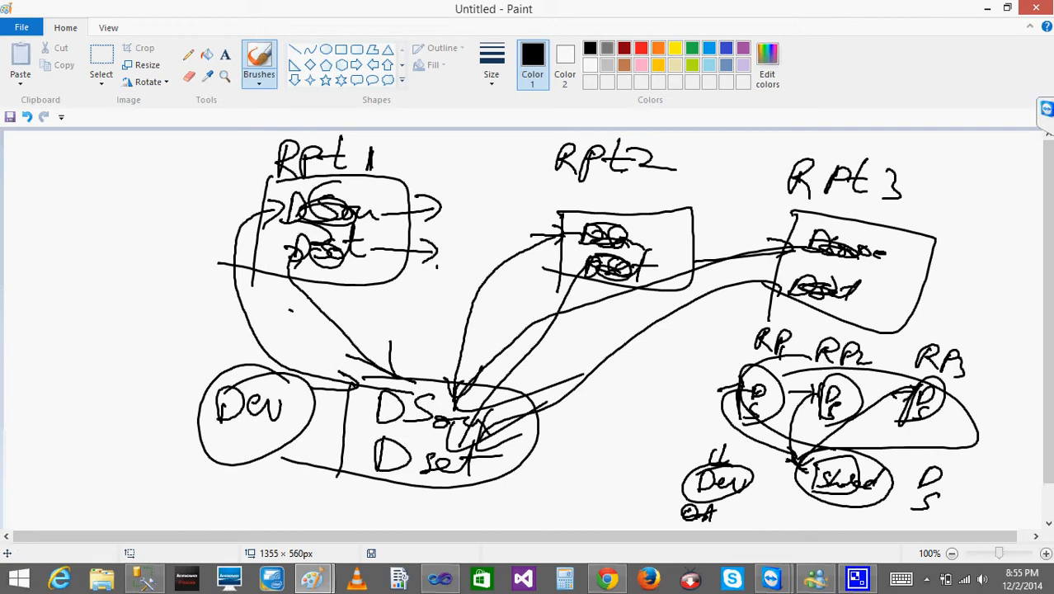
Minimise the Paint diagram to return to the Report5 design in Visual Studio.
{"action": "left_click", "coordinate": [989, 10]}
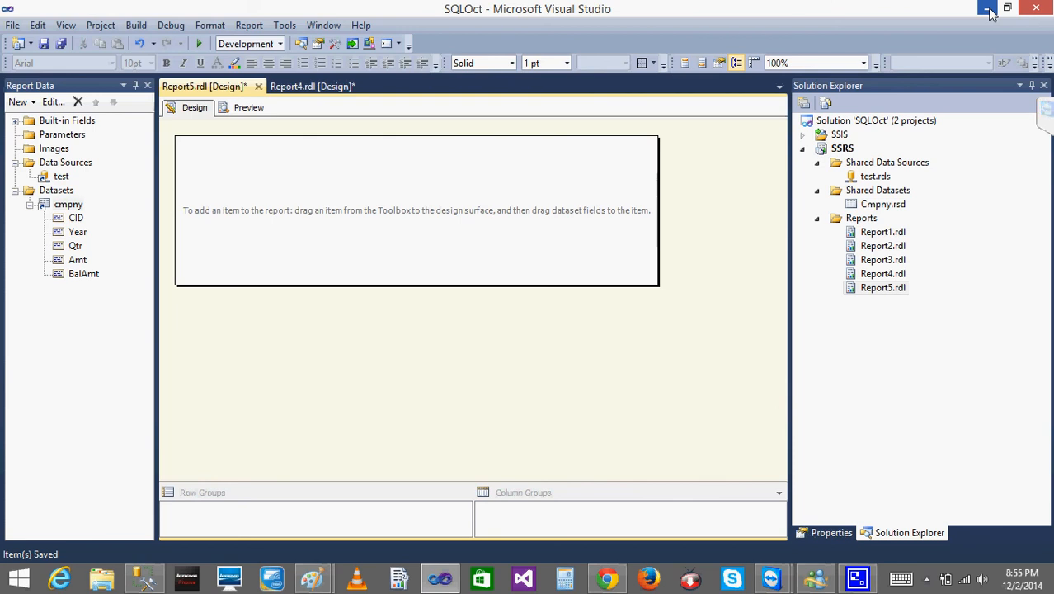
{"action": "key", "text": "super+c"}
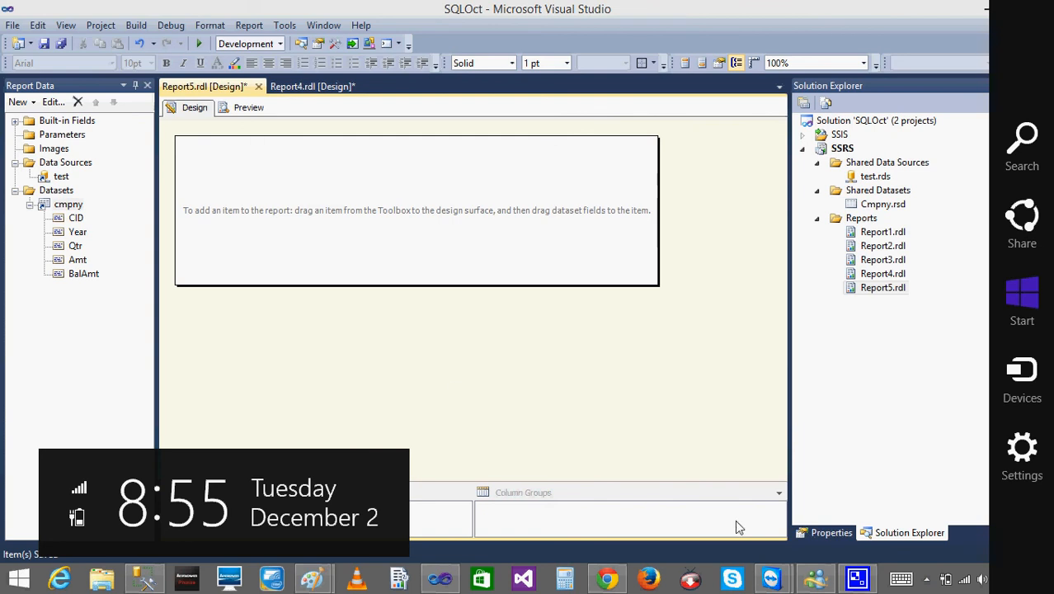
{"action": "left_click", "coordinate": [839, 449]}
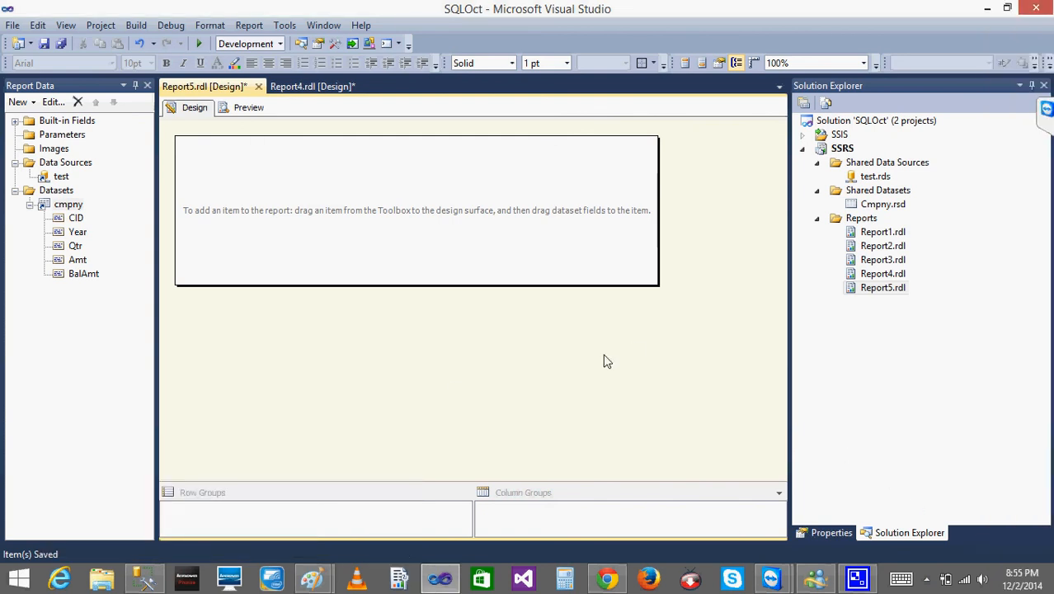
{"action": "left_click", "coordinate": [926, 579]}
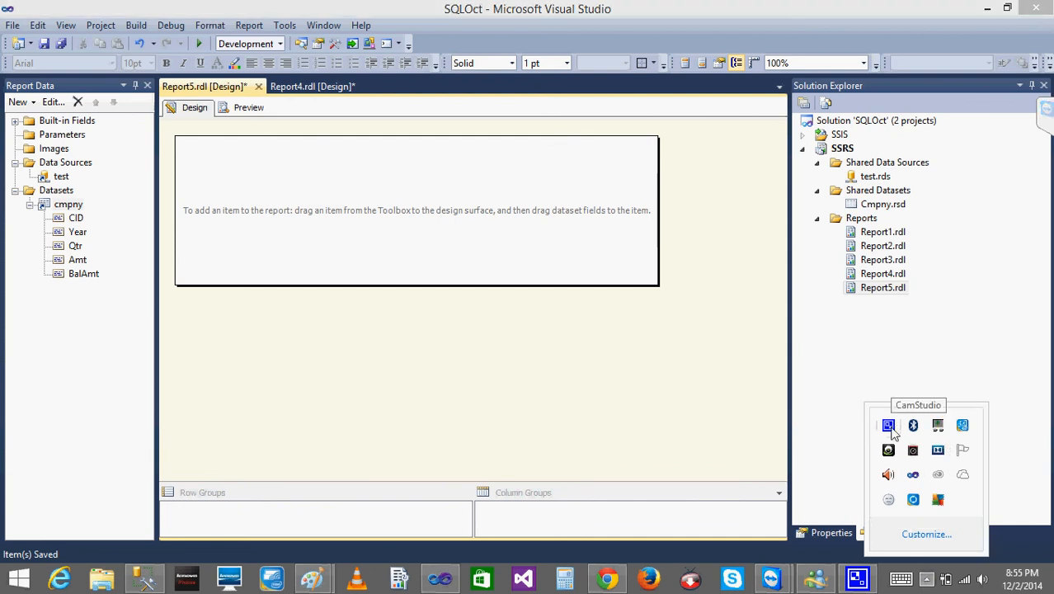